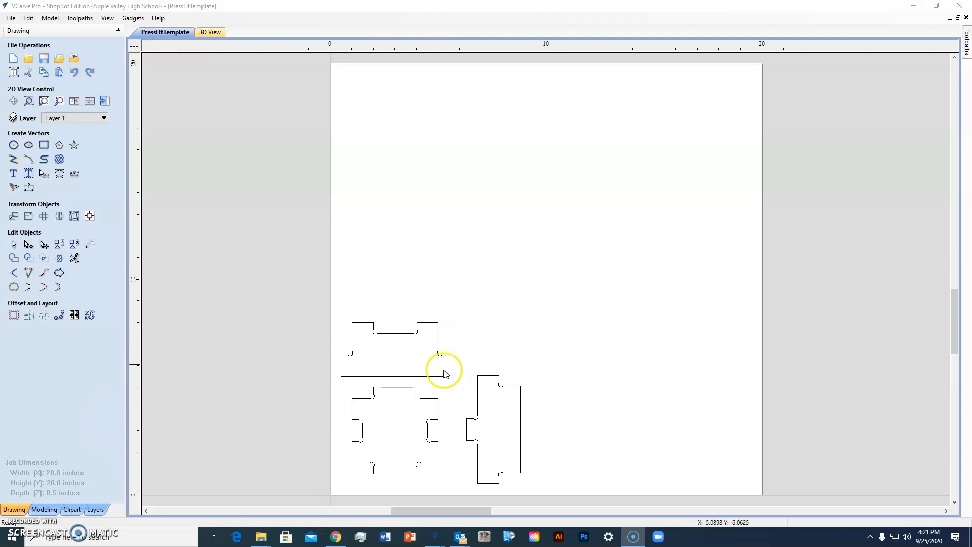
# - Select the tall side piece and reposition it slightly farther right of the square base piece
pyautogui.click(410, 332)
pyautogui.click(410, 333)
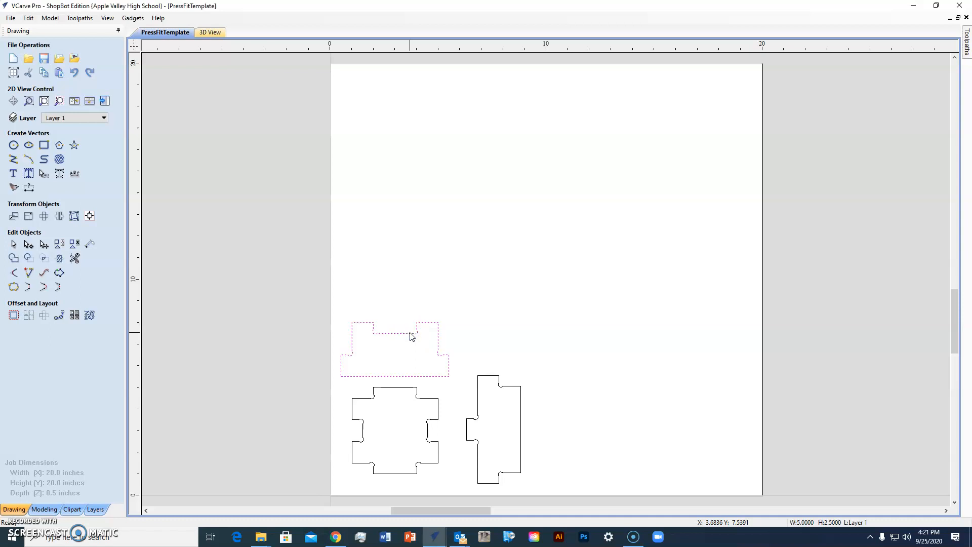
pyautogui.click(489, 376)
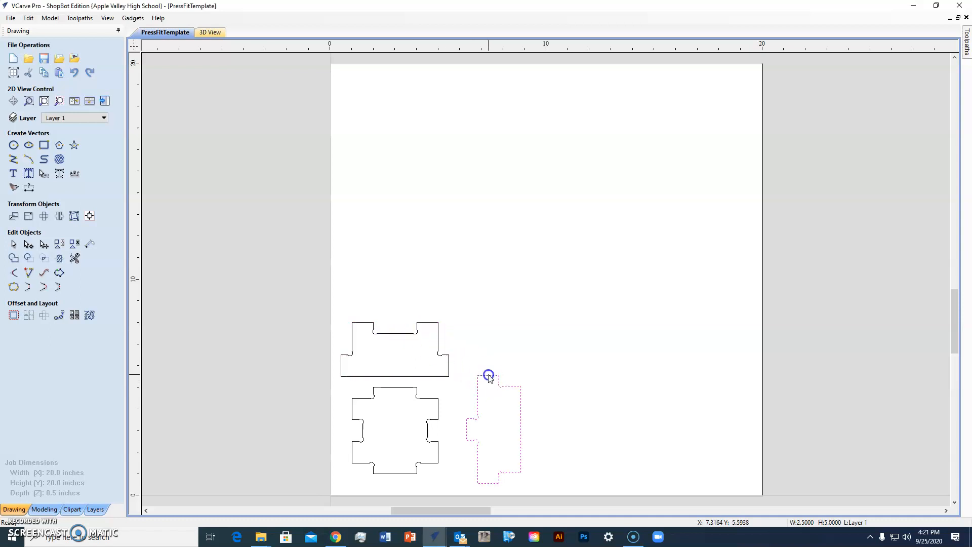
pyautogui.click(515, 387)
pyautogui.click(496, 428)
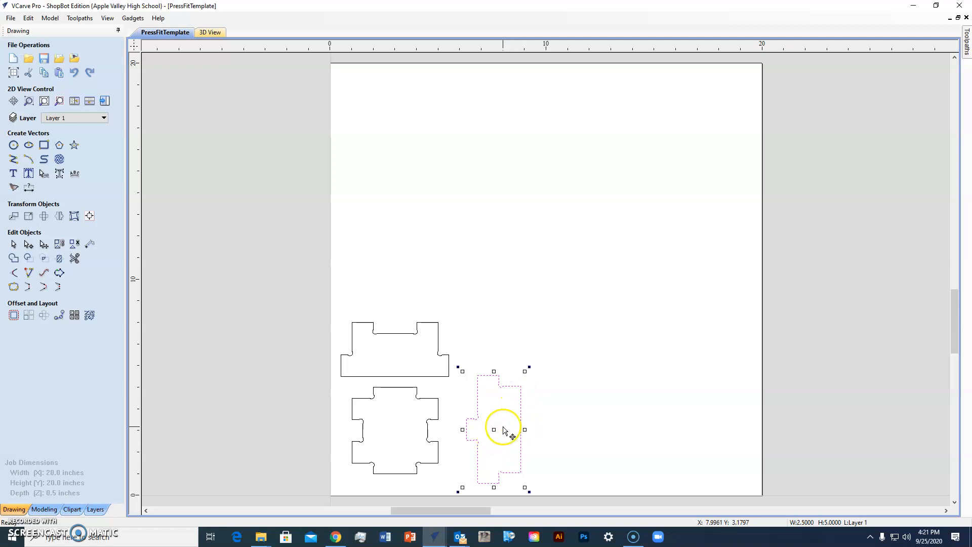
pyautogui.click(504, 429)
pyautogui.click(521, 418)
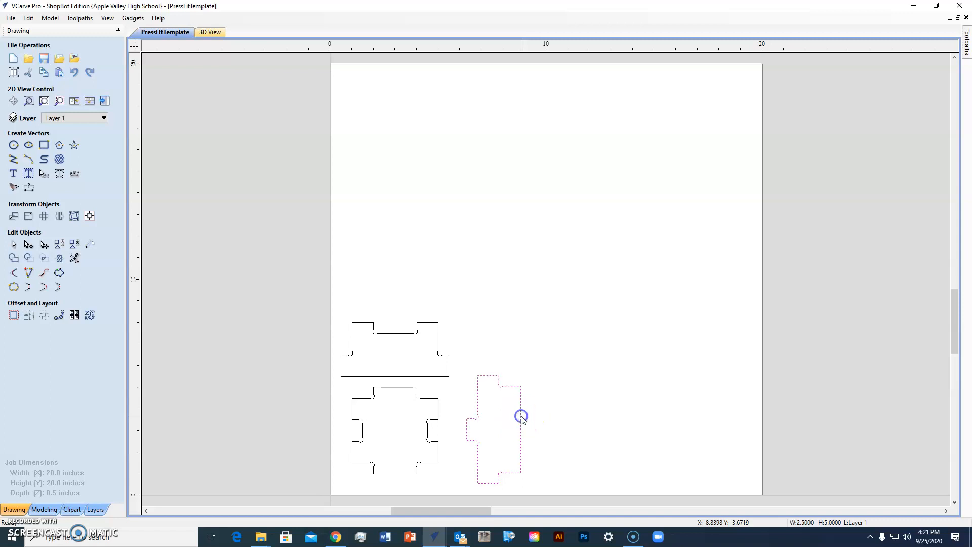
pyautogui.moveTo(521, 416); pyautogui.dragTo(482, 418)
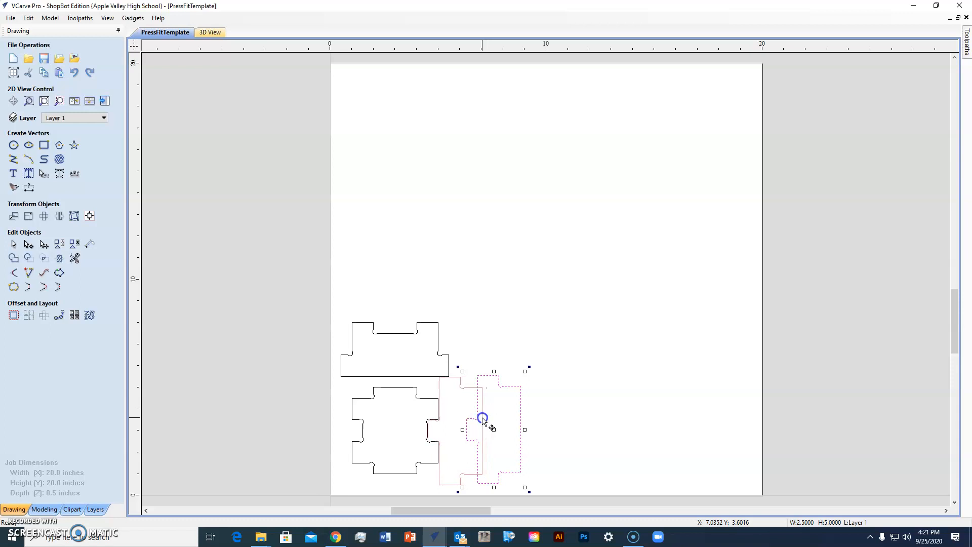
pyautogui.moveTo(483, 418); pyautogui.dragTo(528, 415)
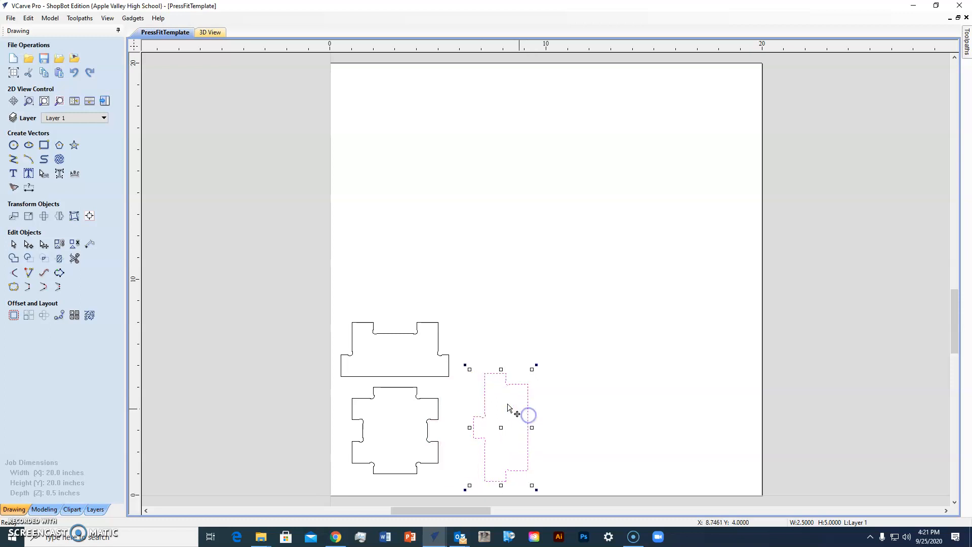
# - Rotate the wide tabbed piece above the base twice by 90 degrees about its centre, turning it upside down
pyautogui.click(401, 338)
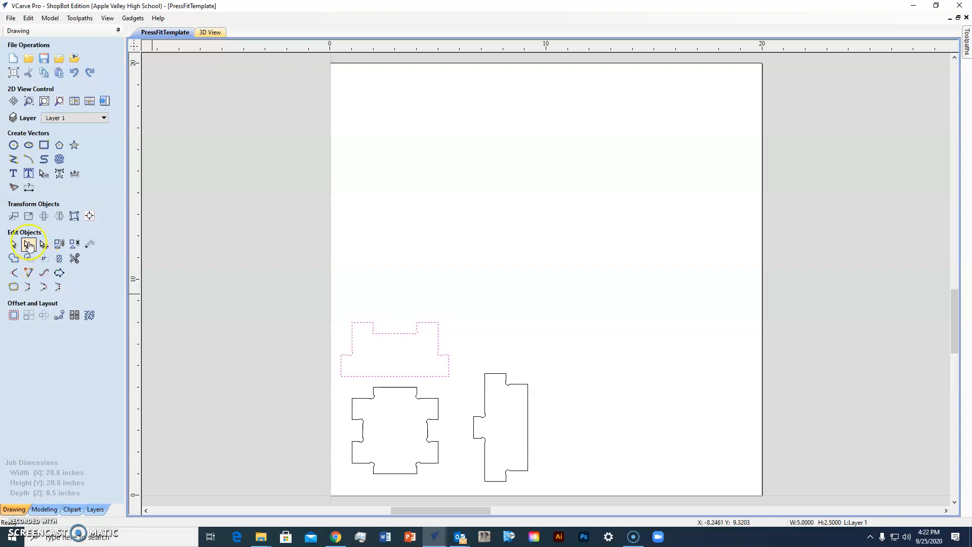
pyautogui.click(43, 217)
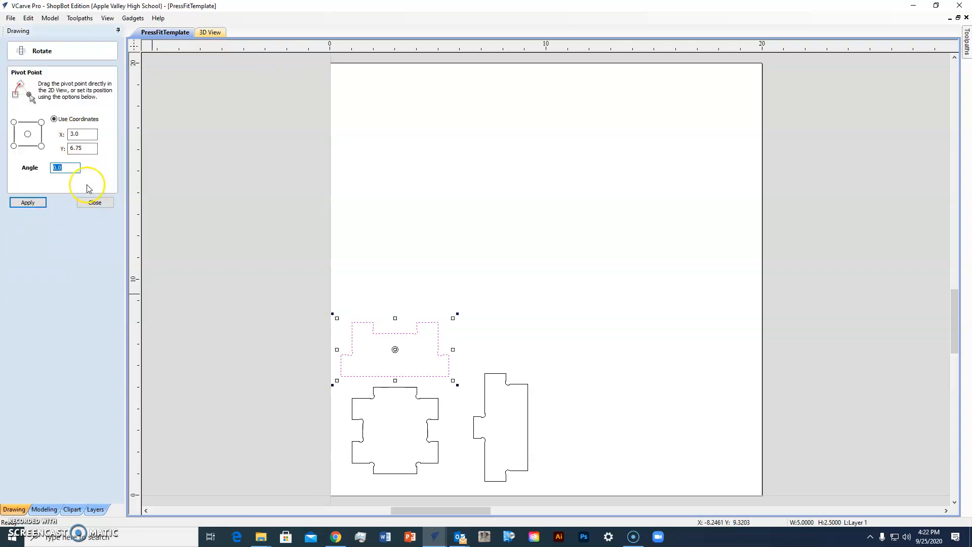
pyautogui.click(28, 133)
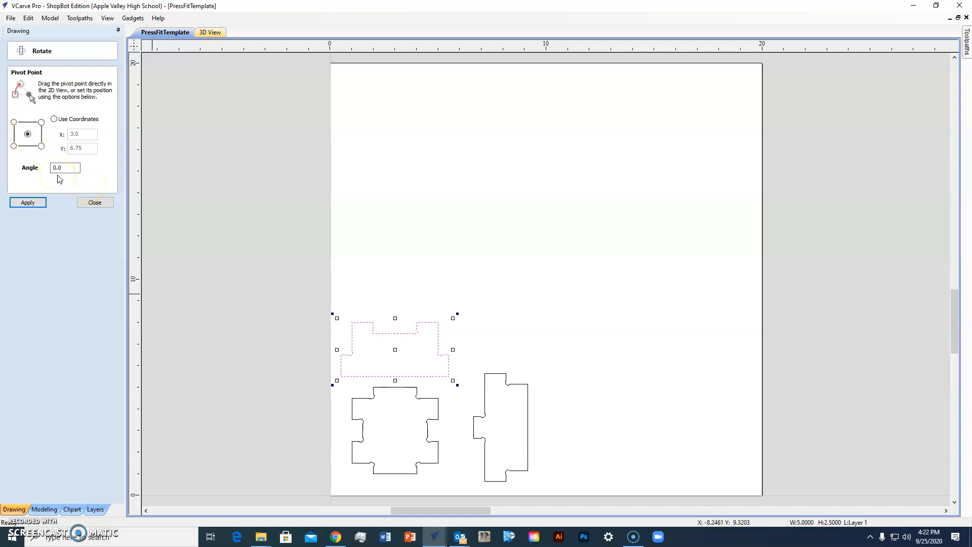
pyautogui.click(27, 203)
pyautogui.click(28, 202)
pyautogui.click(28, 204)
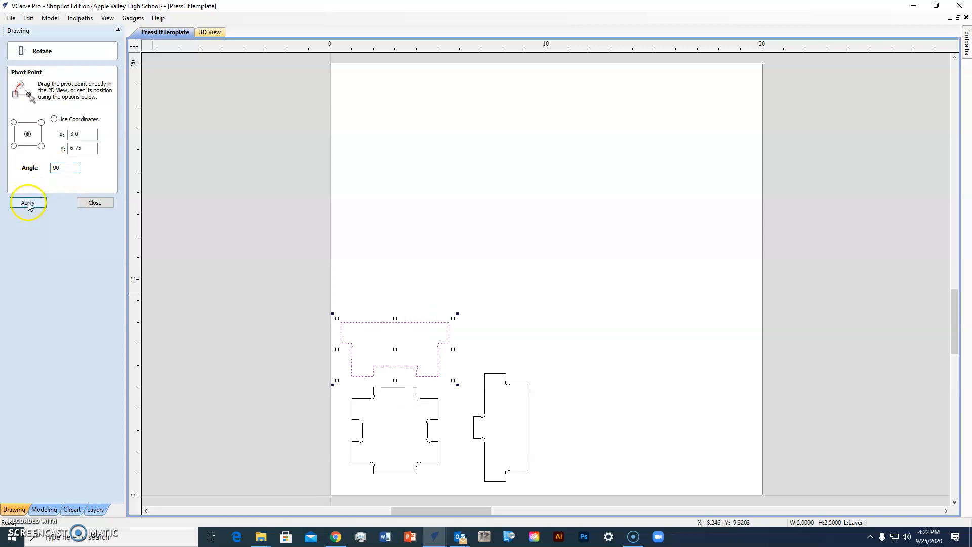
pyautogui.click(99, 202)
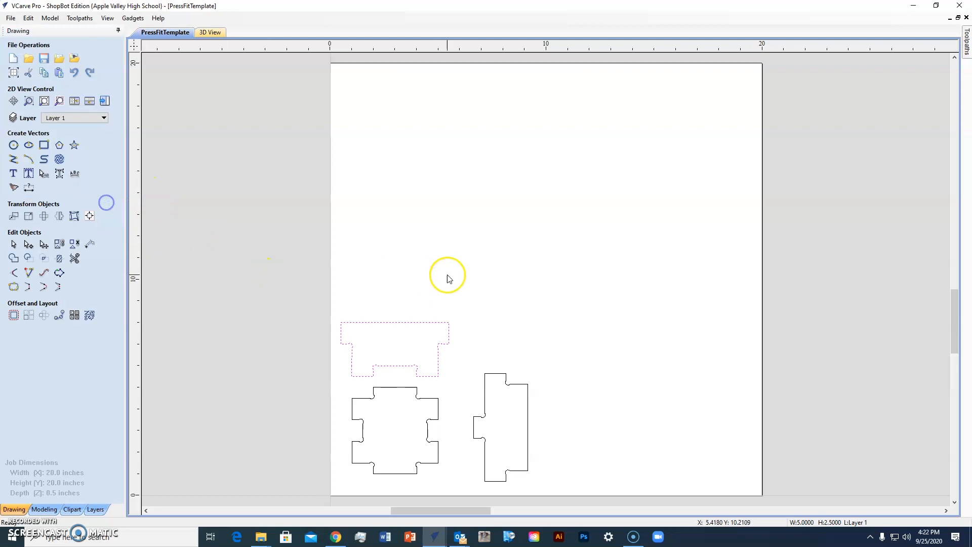
# - Move the wide piece up from the base piece and rotate it by -90 degrees about its centre
pyautogui.moveTo(424, 323)
pyautogui.mouseDown()
pyautogui.moveTo(425, 343)
pyautogui.moveTo(428, 304)
pyautogui.mouseUp()
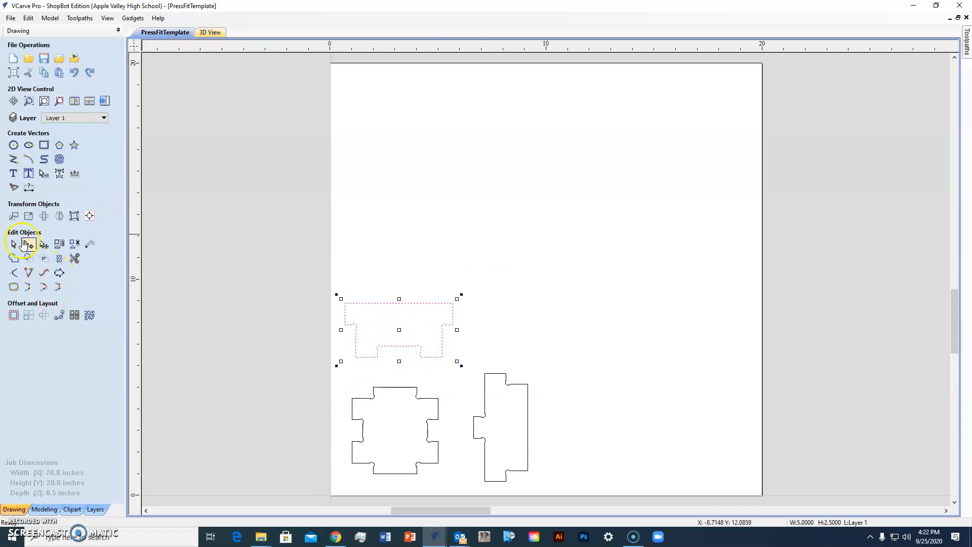
pyautogui.click(44, 216)
pyautogui.click(71, 169)
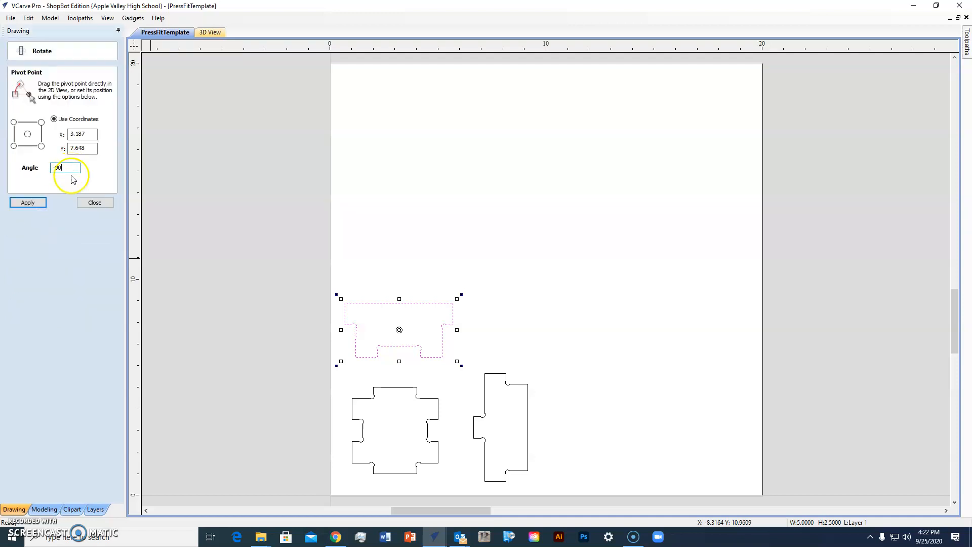
pyautogui.click(27, 202)
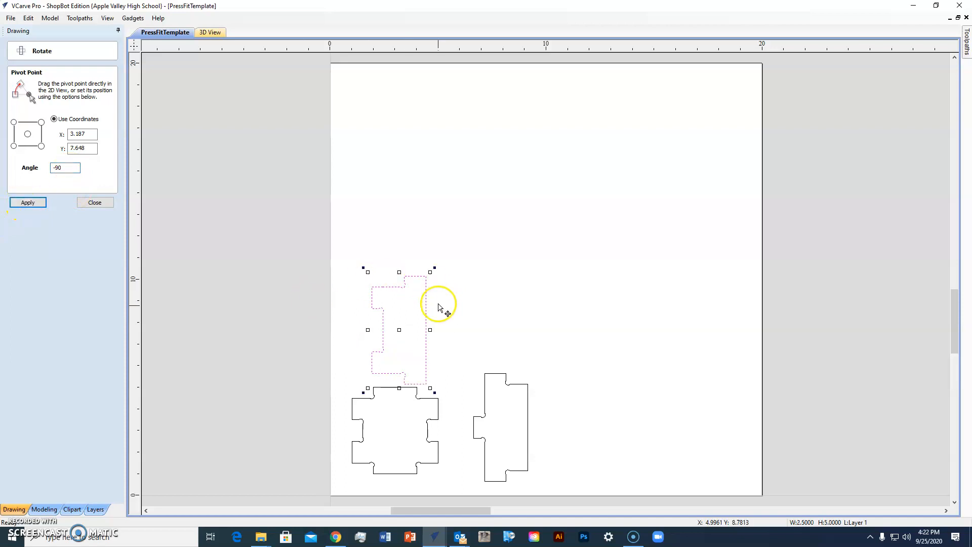
pyautogui.click(96, 203)
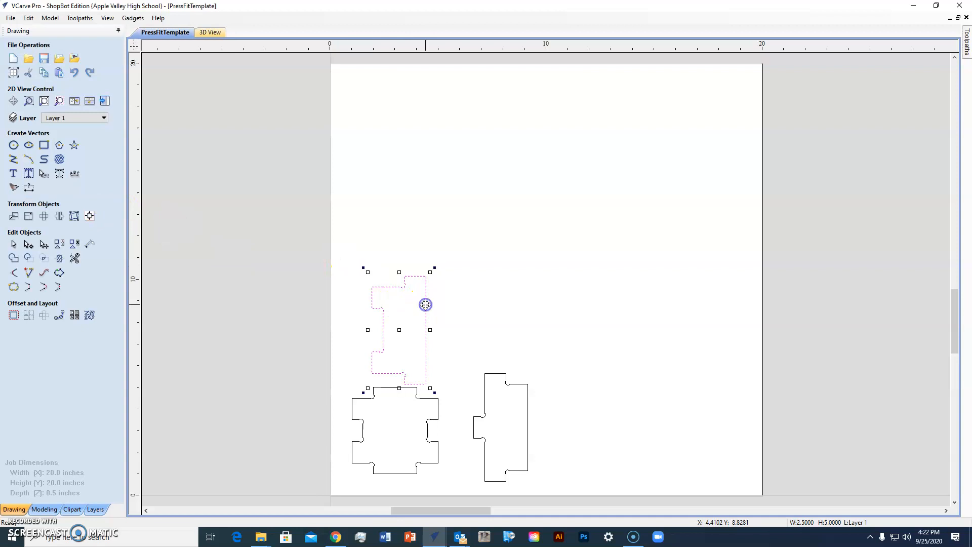
# - Move the rotated piece above the tall side piece to compare them, and return it above the square base
pyautogui.moveTo(400, 325); pyautogui.dragTo(500, 330)
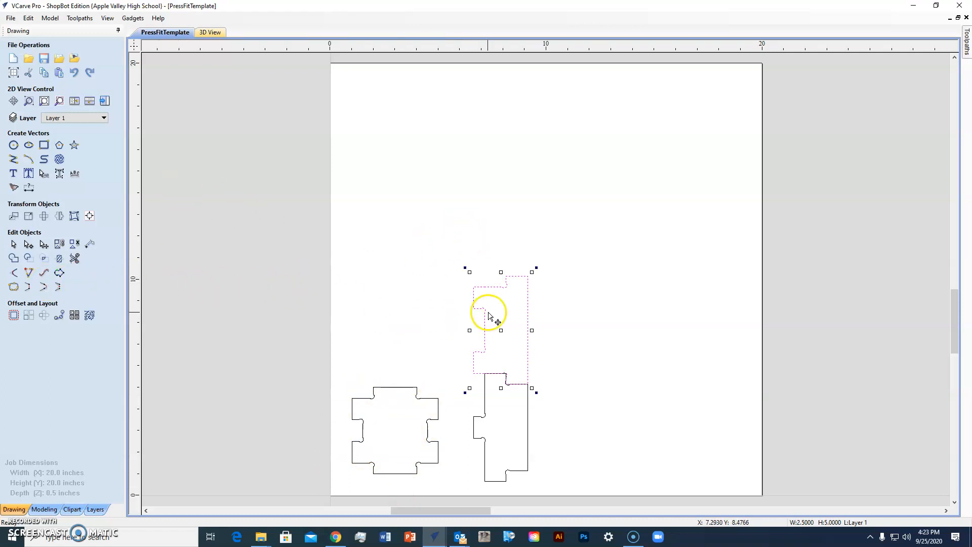
pyautogui.moveTo(502, 330); pyautogui.dragTo(396, 319)
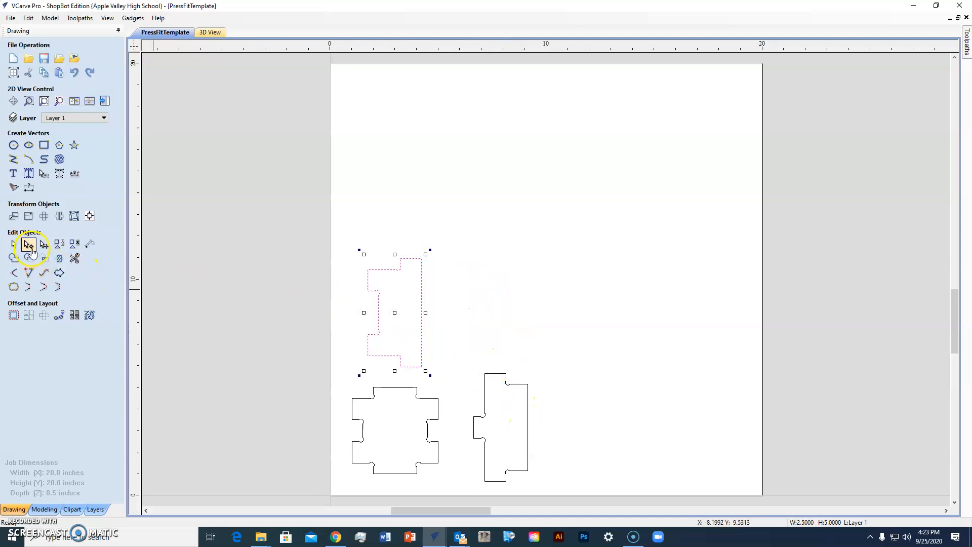
# - Try a slight freehand rotation of the upright piece above the base, and undo it
pyautogui.moveTo(431, 375)
pyautogui.mouseDown()
pyautogui.moveTo(468, 321)
pyautogui.moveTo(442, 282)
pyautogui.moveTo(453, 293)
pyautogui.moveTo(435, 347)
pyautogui.moveTo(414, 364)
pyautogui.moveTo(431, 365)
pyautogui.mouseUp()
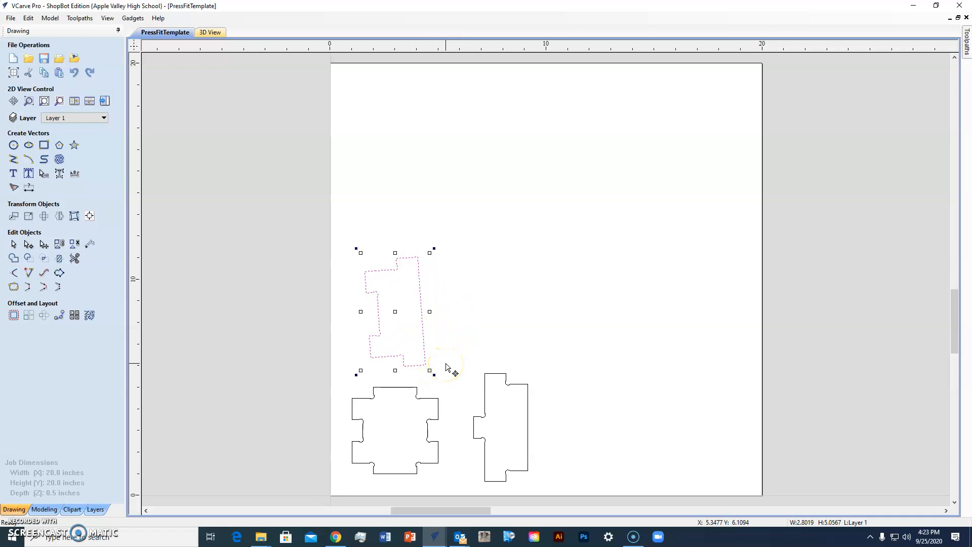
pyautogui.click(415, 345)
pyautogui.click(57, 221)
# - Rotate the upright piece above the base by 90 degrees about its centre
pyautogui.click(44, 216)
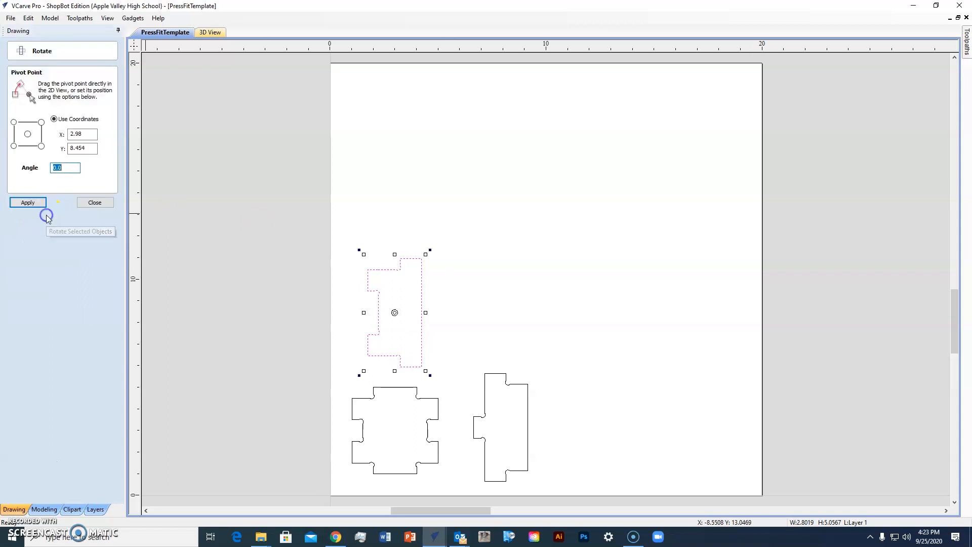
pyautogui.write('90')
pyautogui.click(28, 202)
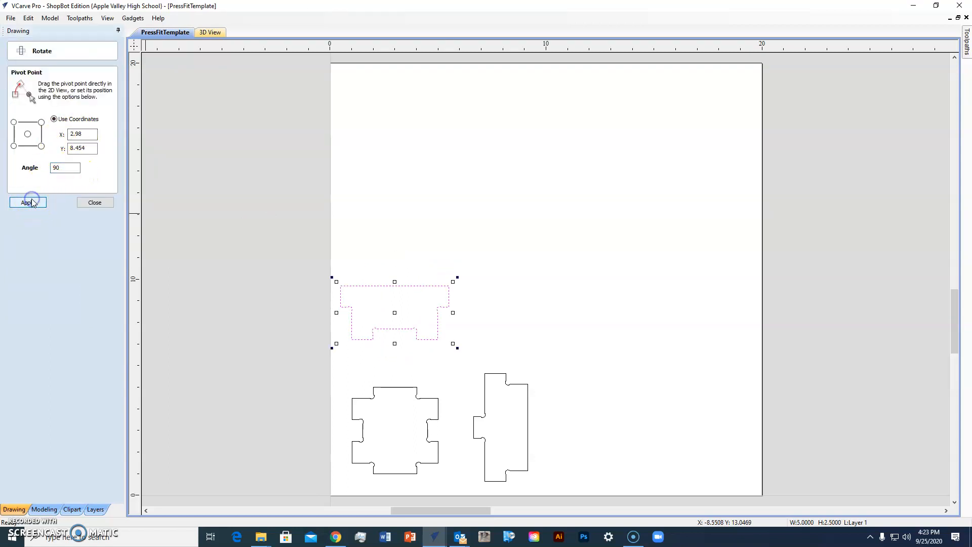
pyautogui.click(95, 202)
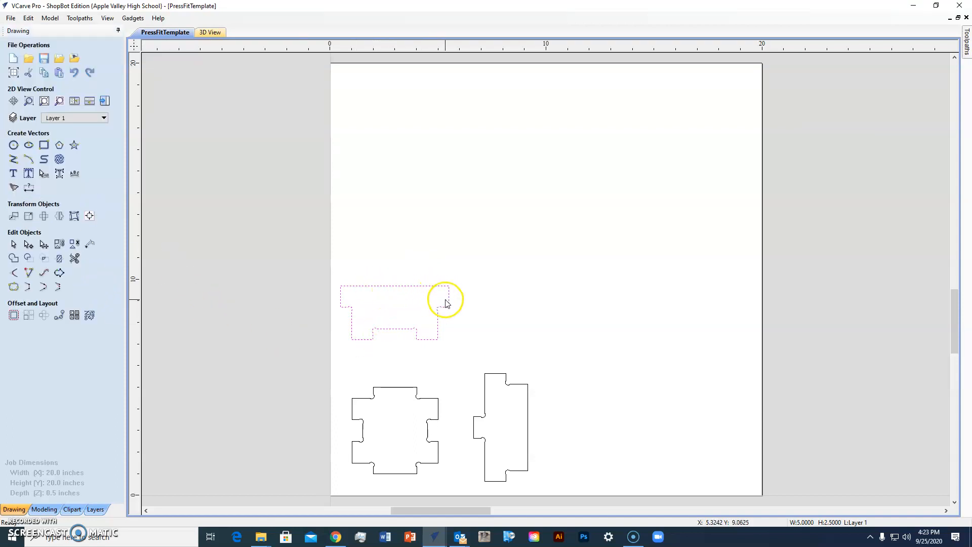
# - Duplicate the wide piece and place the copy to its right in the same row, leaving a small gap
pyautogui.press('Right')
pyautogui.press('Right')
pyautogui.press('Right')
pyautogui.press('Right')
pyautogui.press('Right')
pyautogui.press('Right')
pyautogui.press('Right')
pyautogui.press('Right')
pyautogui.press('Right')
pyautogui.press('Right')
pyautogui.press('Right')
pyautogui.press('Right')
pyautogui.press('Right')
pyautogui.press('Right')
pyautogui.press('Right')
pyautogui.press('Right')
pyautogui.press('Right')
pyautogui.press('Right')
pyautogui.press('Right')
pyautogui.press('Right')
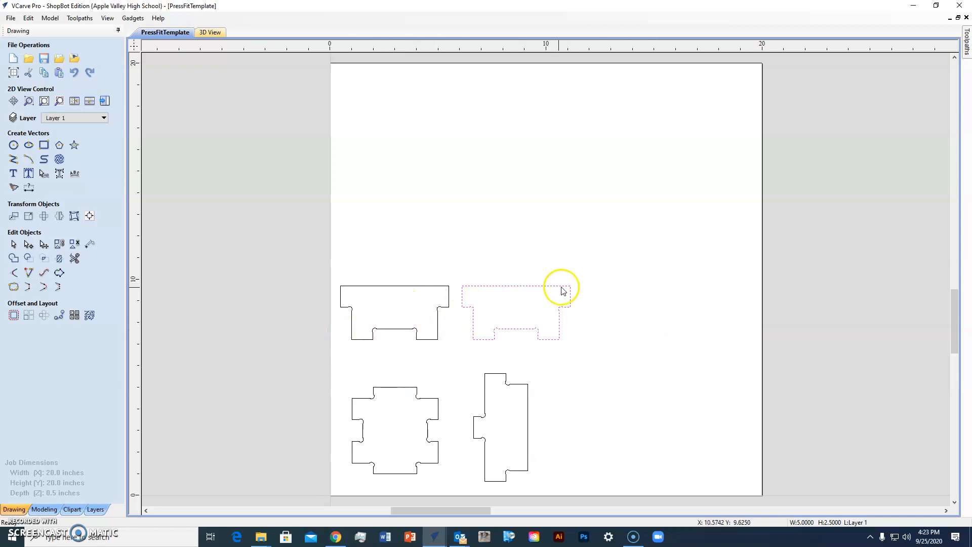
# - Duplicate the tall side piece to the right and move the copy close beside the original
pyautogui.click(523, 385)
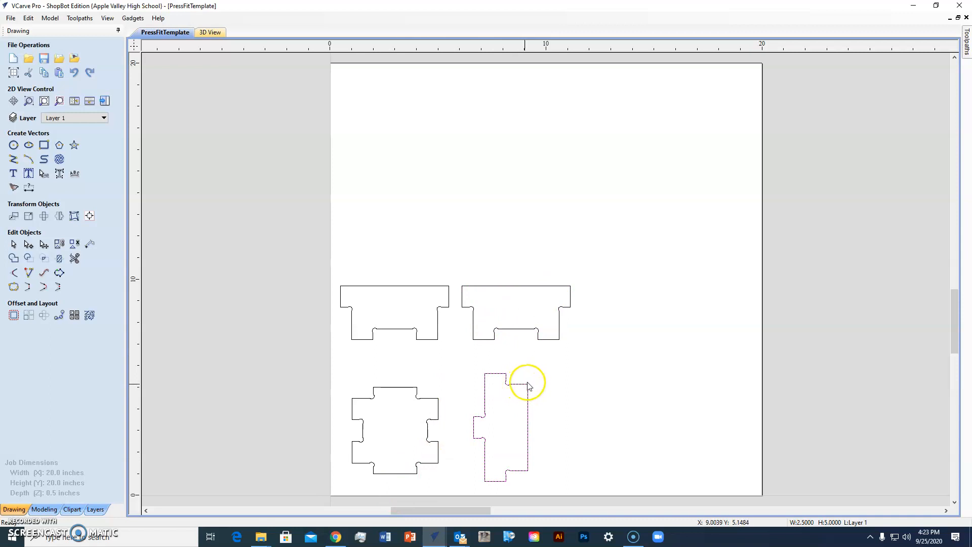
pyautogui.moveTo(528, 381); pyautogui.dragTo(529, 381)
pyautogui.press('Right')
pyautogui.press('Right')
pyautogui.press('Right')
pyautogui.press('Right')
pyautogui.press('Right')
pyautogui.press('Right')
pyautogui.press('Right')
pyautogui.press('Right')
pyautogui.press('Right')
pyautogui.press('Right')
pyautogui.press('Right')
pyautogui.press('Right')
pyautogui.press('Right')
pyautogui.press('Right')
pyautogui.press('Right')
pyautogui.press('Right')
pyautogui.press('Right')
pyautogui.press('Right')
pyautogui.press('Right')
pyautogui.press('Right')
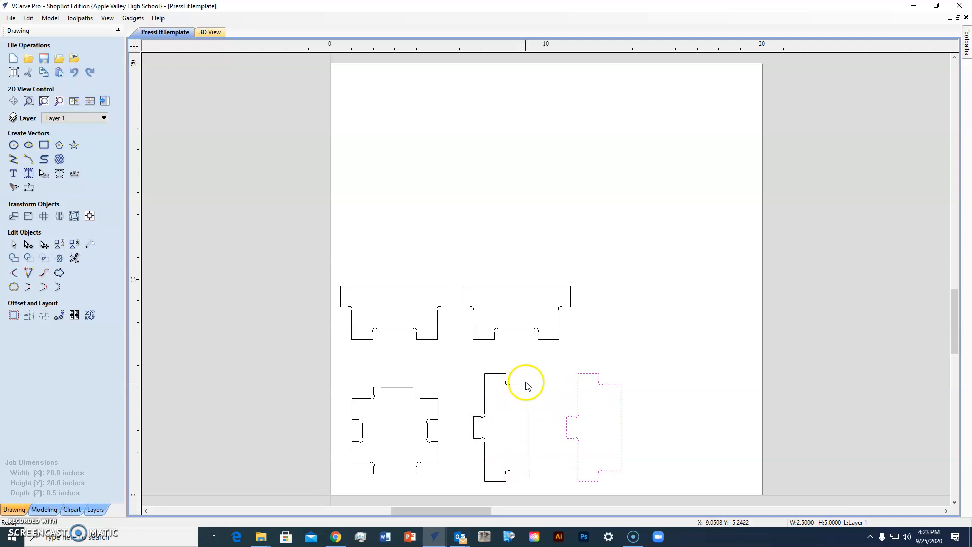
pyautogui.click(622, 417)
pyautogui.moveTo(621, 417); pyautogui.dragTo(589, 418)
# - Move the square base piece up slightly and shift both tall side pieces left, closer to it
pyautogui.click(409, 387)
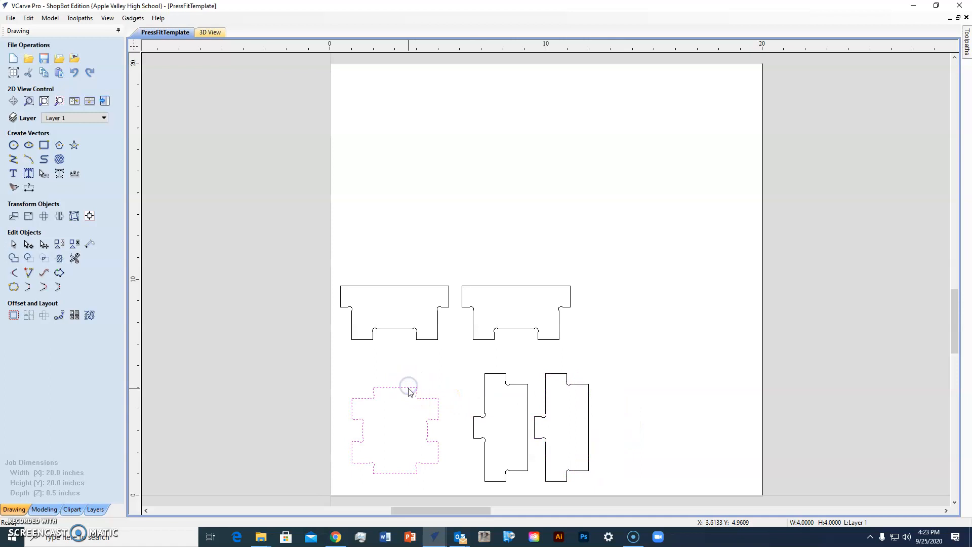
pyautogui.moveTo(409, 387); pyautogui.dragTo(410, 379)
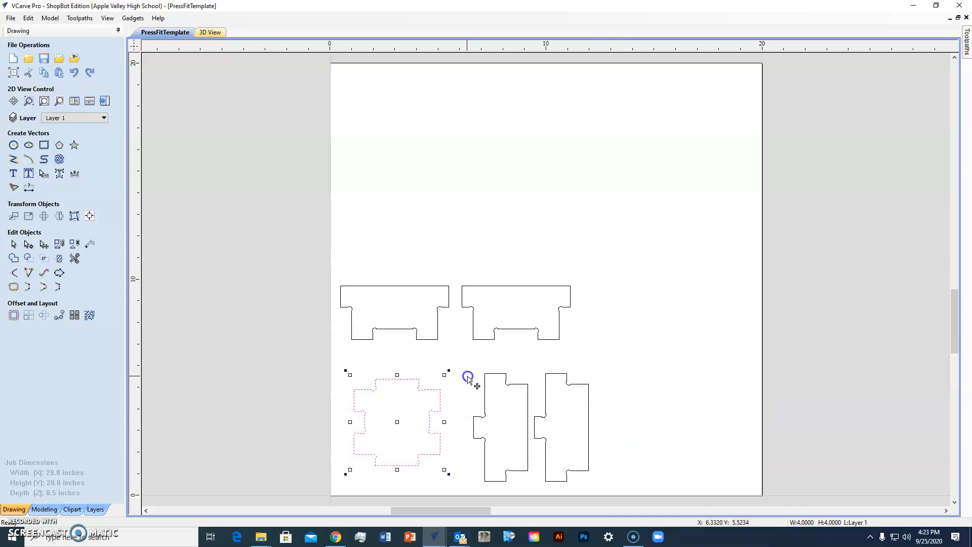
pyautogui.click(491, 374)
pyautogui.click(492, 374)
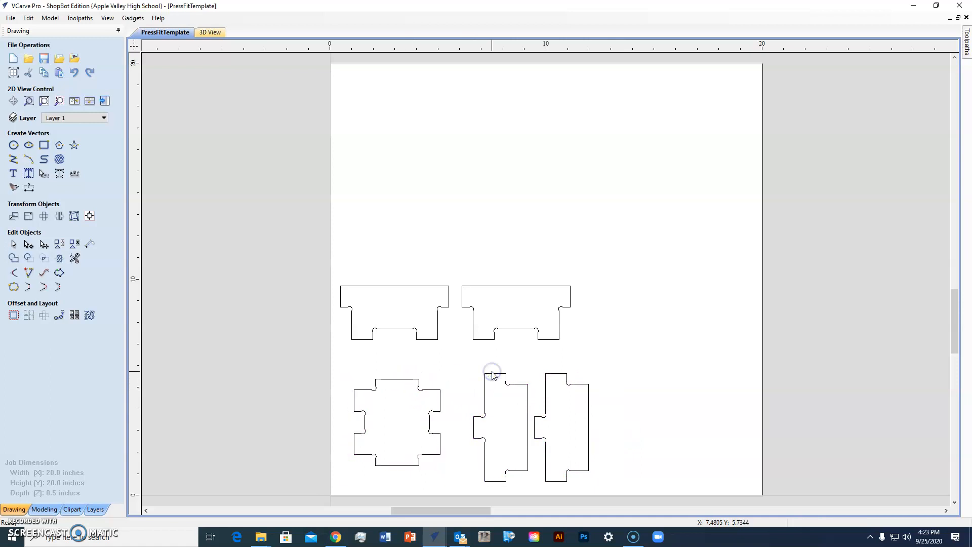
pyautogui.click(494, 375)
pyautogui.moveTo(493, 373); pyautogui.dragTo(471, 370)
pyautogui.click(549, 377)
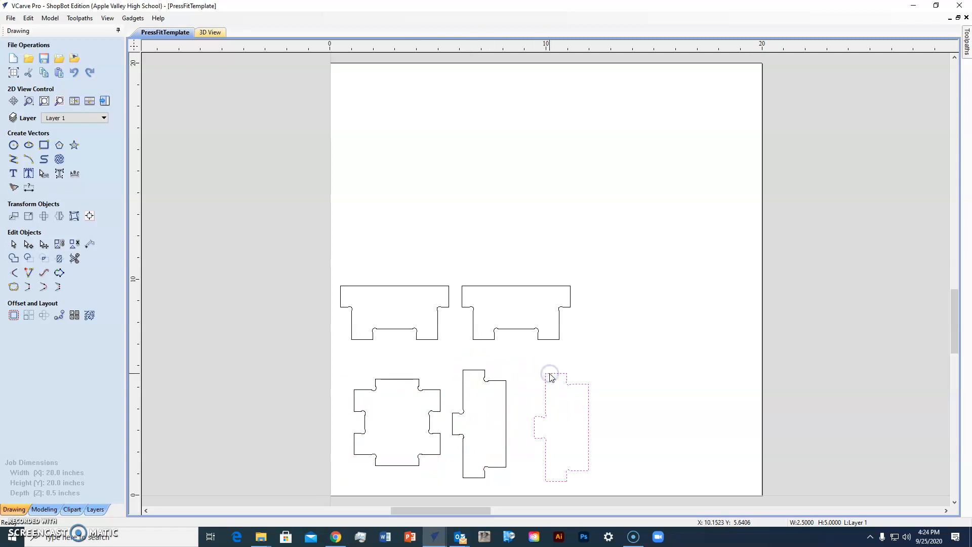
pyautogui.moveTo(549, 373); pyautogui.dragTo(530, 370)
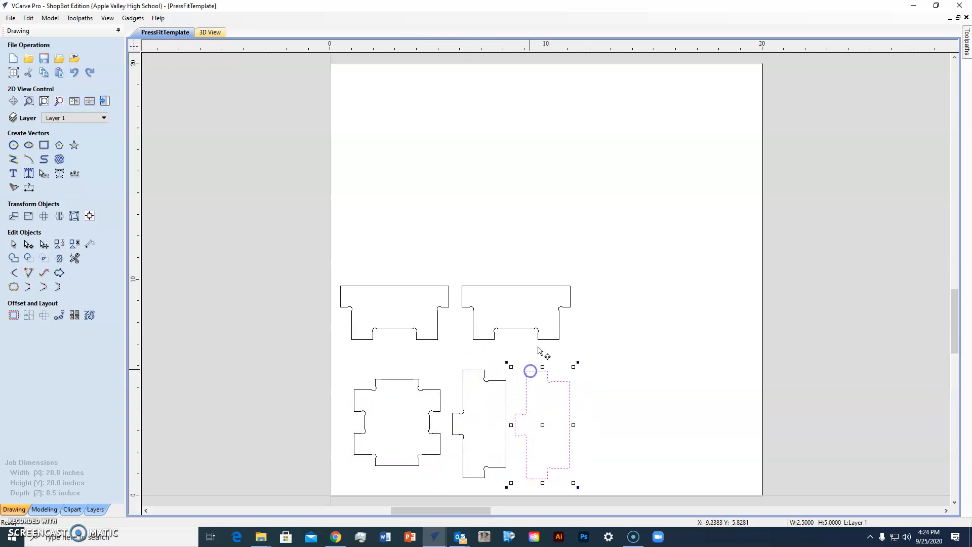
# - Move both wide pieces down and slightly right, close above the lower row of pieces
pyautogui.click(523, 291)
pyautogui.moveTo(520, 285); pyautogui.dragTo(527, 301)
pyautogui.click(424, 283)
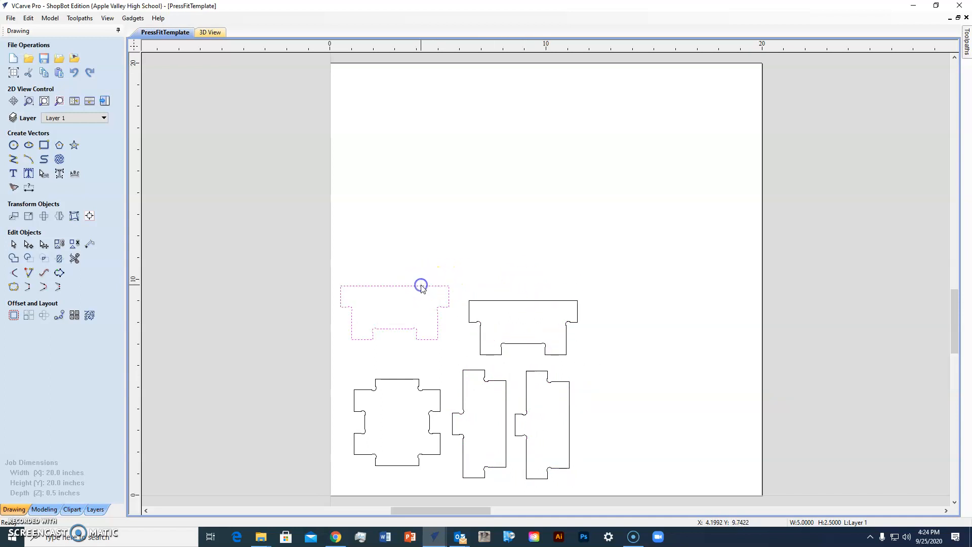
pyautogui.moveTo(421, 285); pyautogui.dragTo(430, 304)
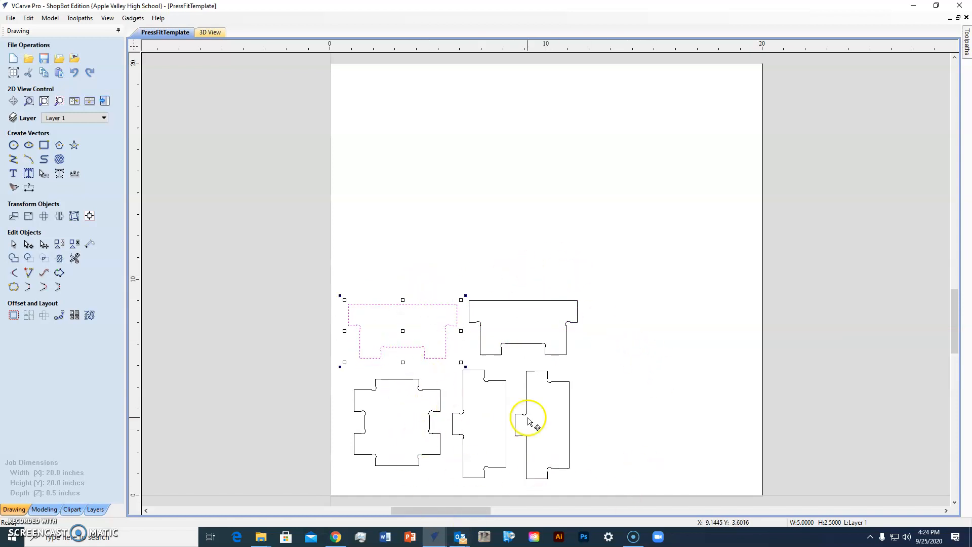
# - Nudge both tall side pieces slightly right to widen the gaps in the lower row
pyautogui.click(554, 382)
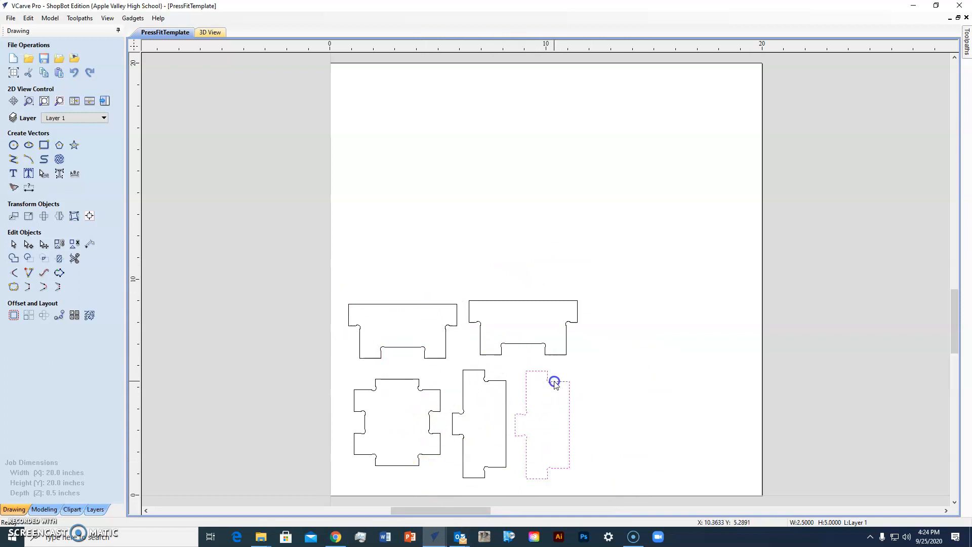
pyautogui.press('Right')
pyautogui.press('Right')
pyautogui.press('Right')
pyautogui.press('Right')
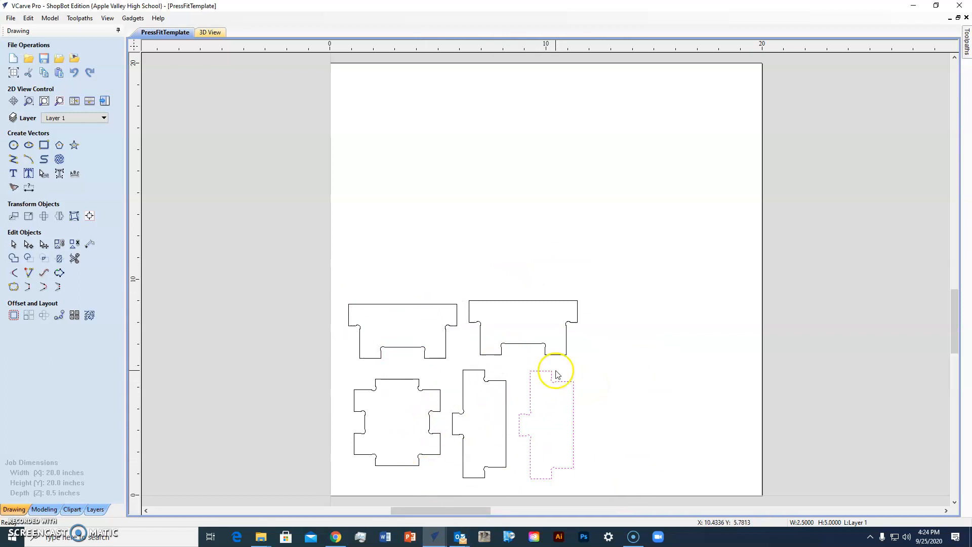
pyautogui.click(502, 380)
pyautogui.press('Right')
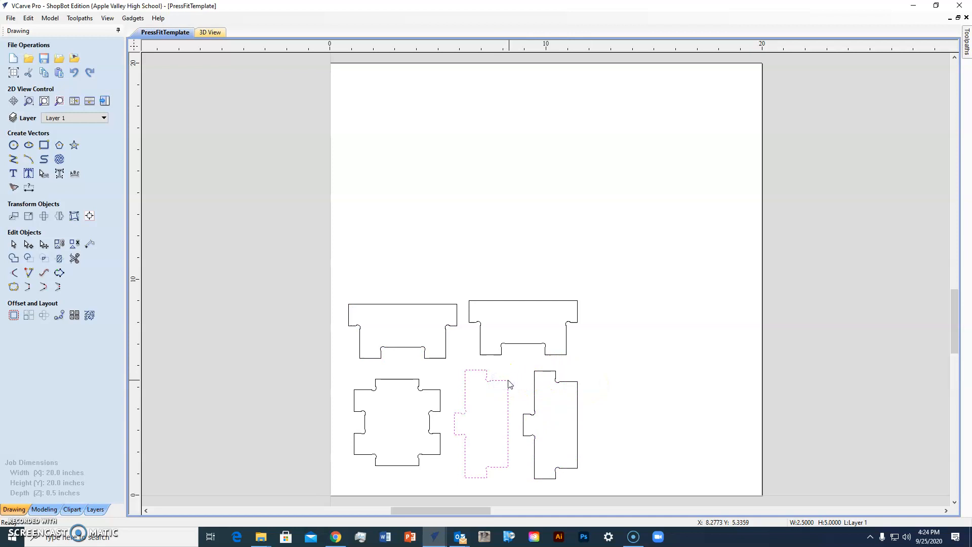
# - Nudge the left wide piece slightly up and the right wide piece slightly right and up to widen the gaps around them
pyautogui.click(412, 306)
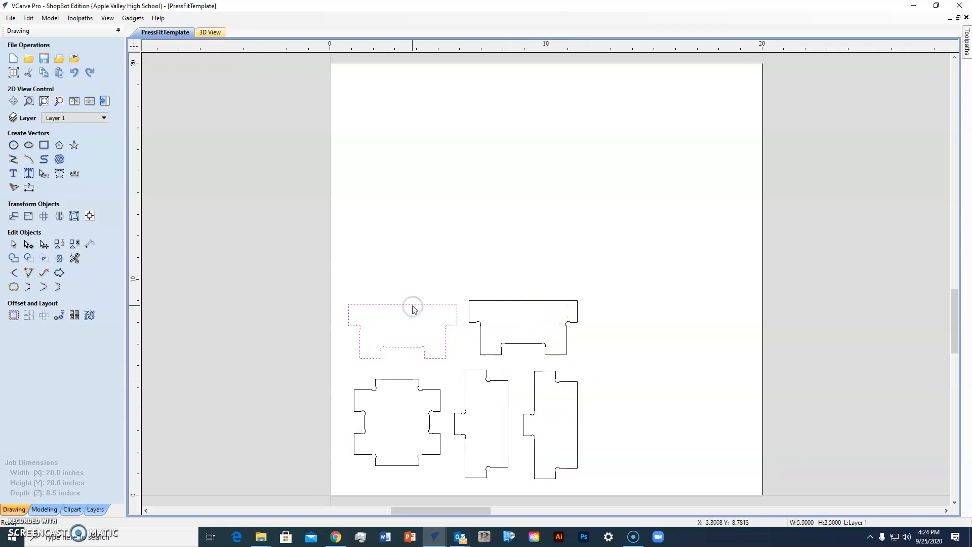
pyautogui.press('Up')
pyautogui.press('Up')
pyautogui.press('Up')
pyautogui.click(553, 306)
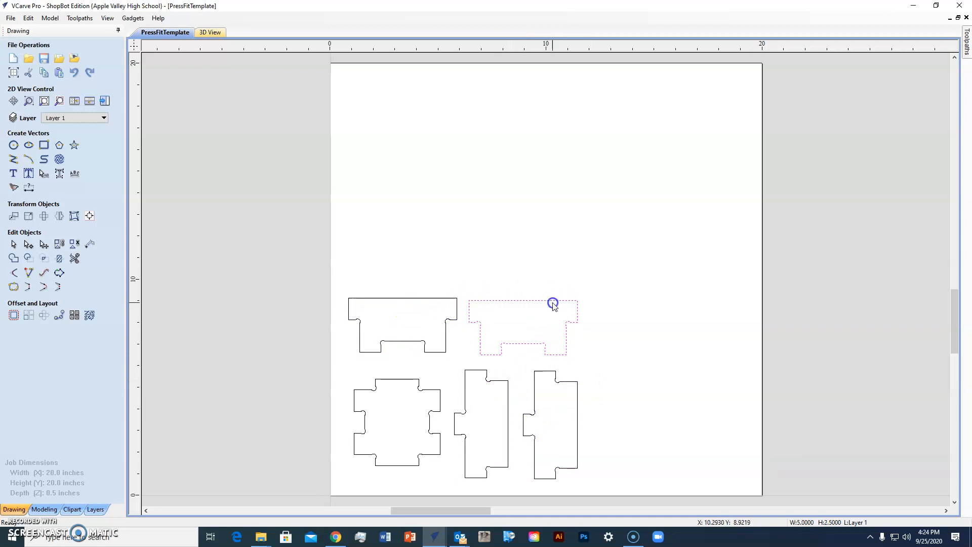
pyautogui.press('Right')
pyautogui.press('Right')
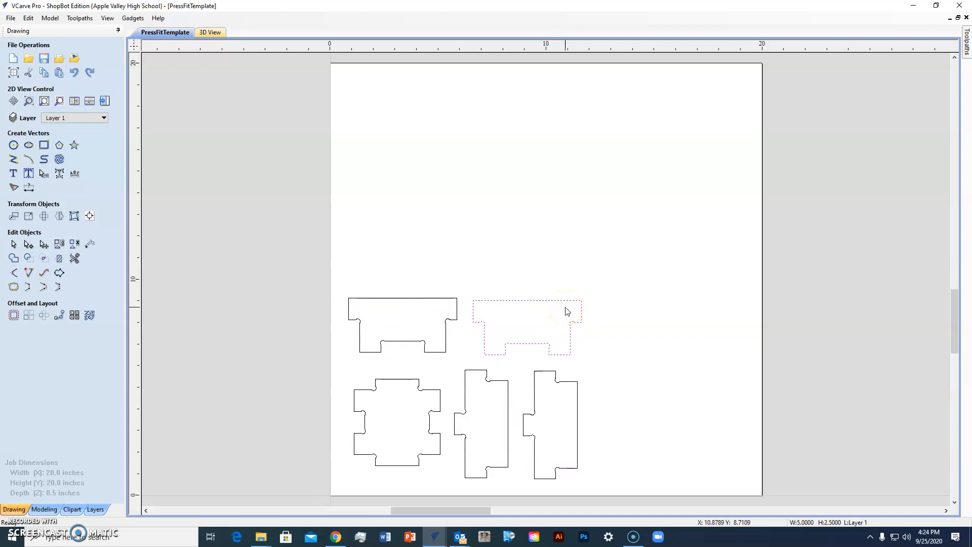
pyautogui.click(629, 324)
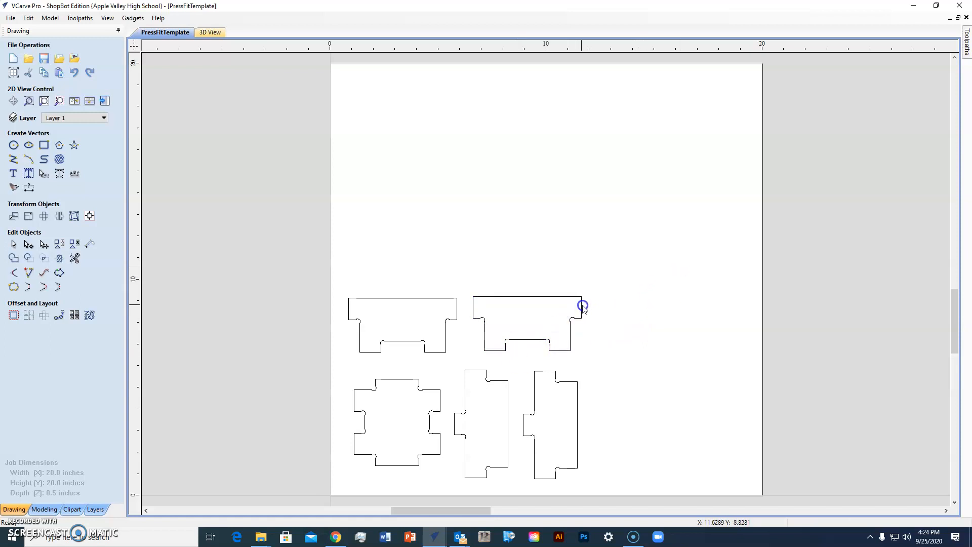
# - Calculate an outside profile toolpath for all five pieces with a 0.65-inch cut depth and a -.01-inch allowance offset, accepting the cut through the material
pyautogui.click(967, 41)
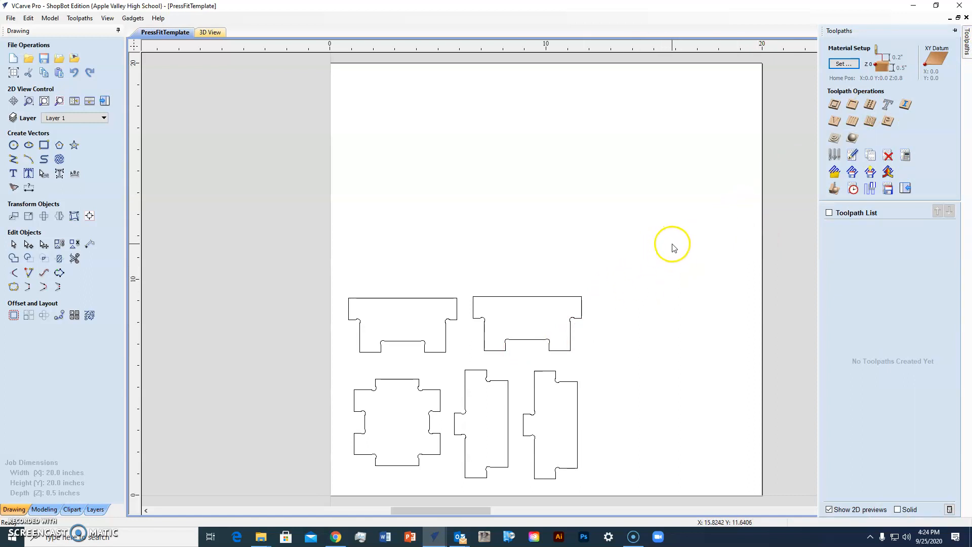
pyautogui.moveTo(673, 245); pyautogui.dragTo(314, 497)
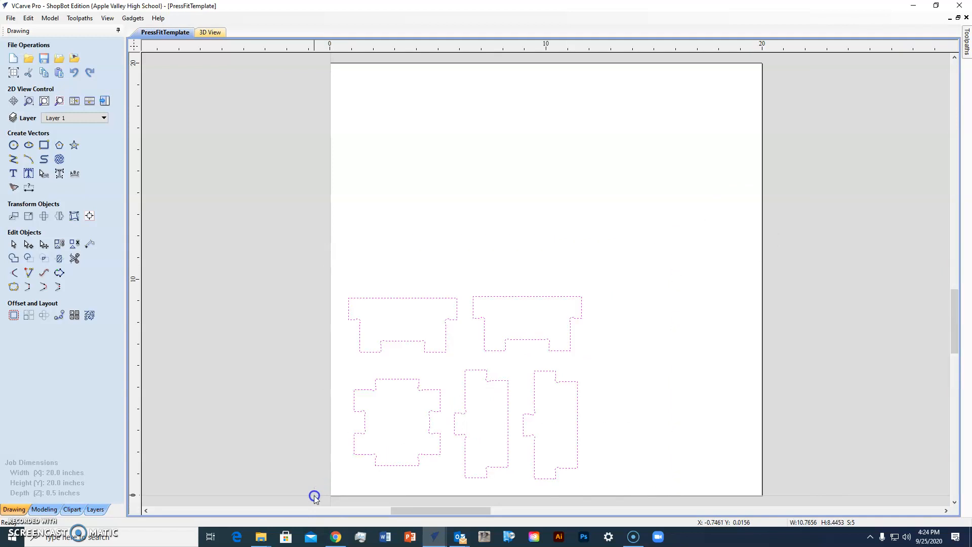
pyautogui.click(967, 44)
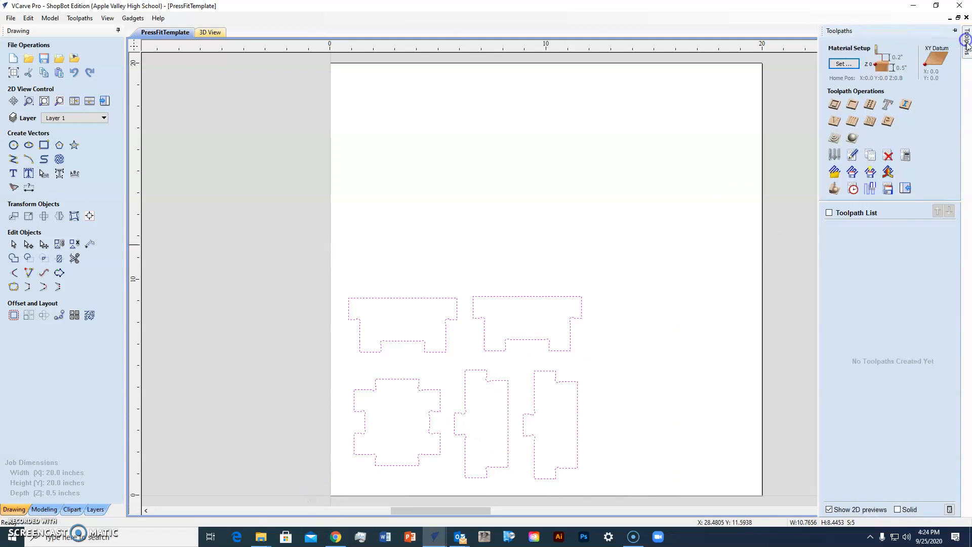
pyautogui.click(835, 105)
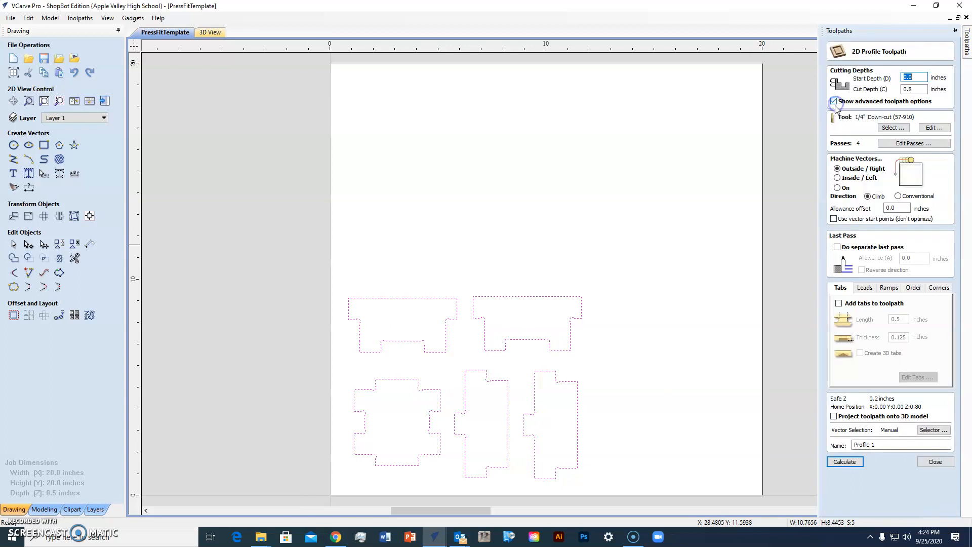
pyautogui.moveTo(914, 89); pyautogui.dragTo(908, 91)
pyautogui.moveTo(899, 208); pyautogui.dragTo(855, 221)
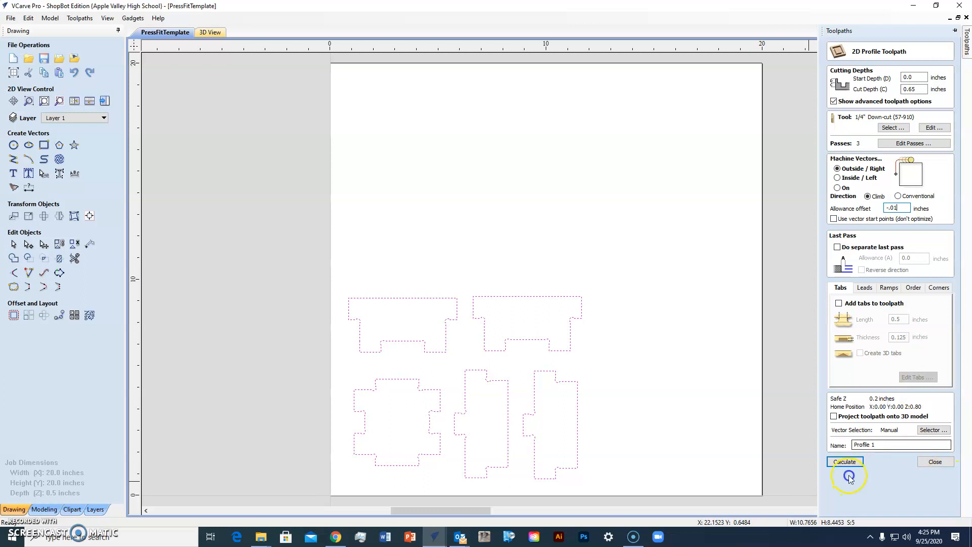
pyautogui.click(845, 461)
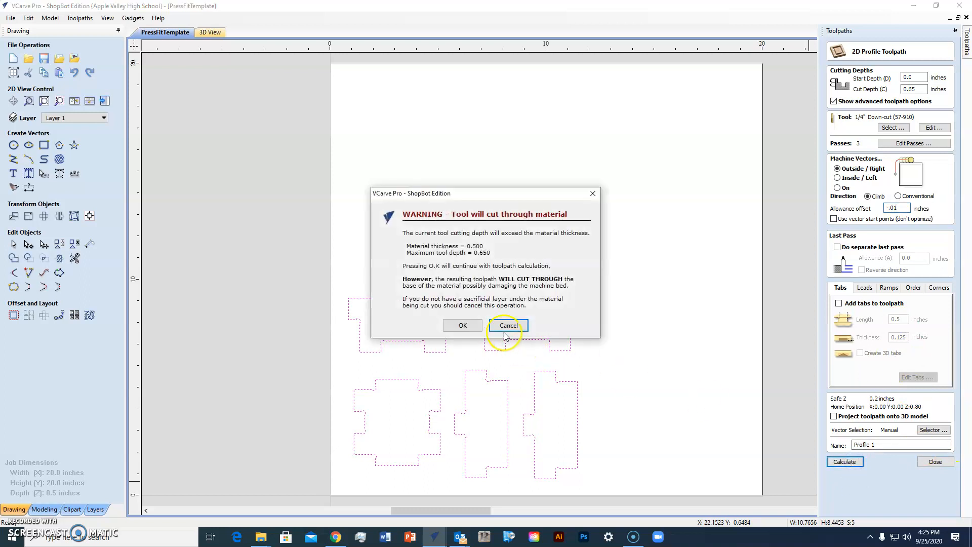
pyautogui.click(463, 326)
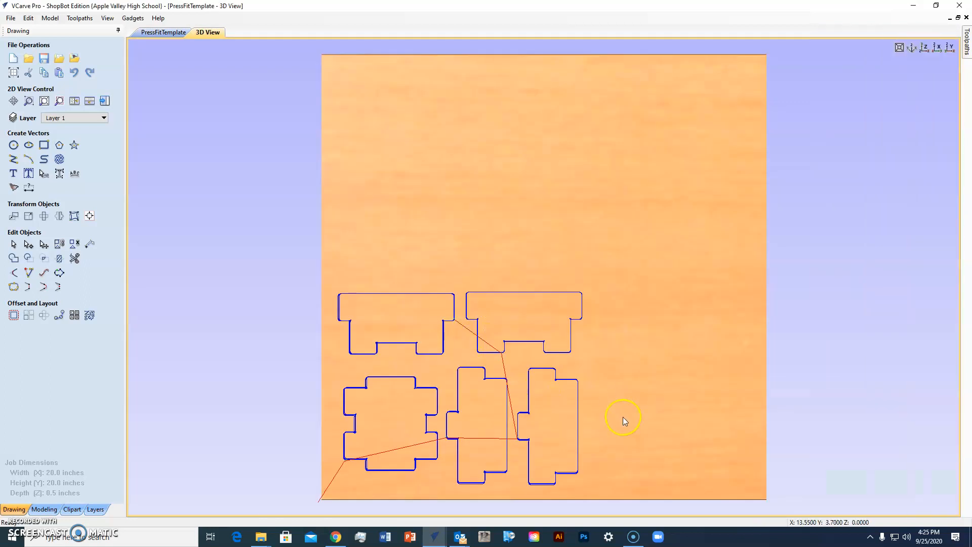
pyautogui.click(966, 44)
pyautogui.click(966, 43)
pyautogui.click(967, 41)
pyautogui.click(934, 262)
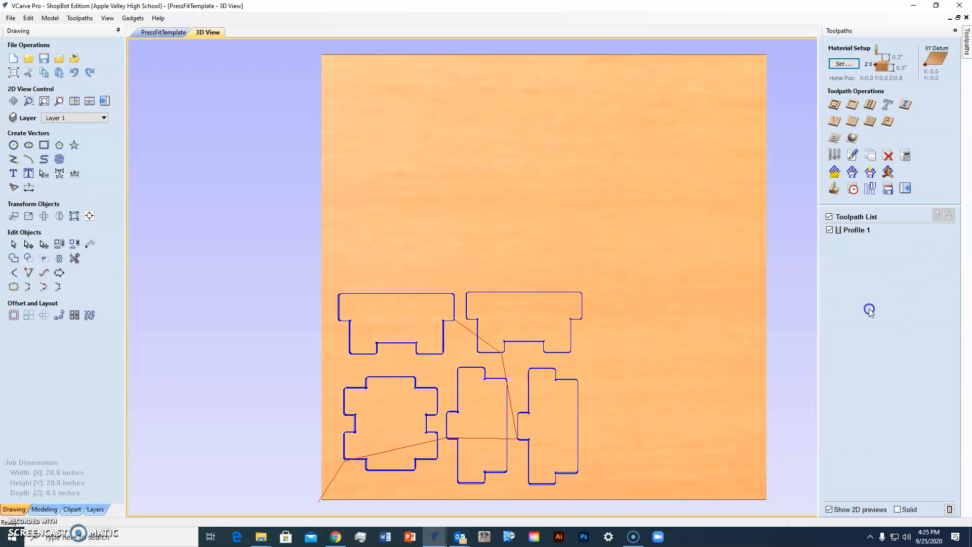
# - Save the project to the Desktop as a new VCarve file, named with the student's name followed by 4APressfit
pyautogui.click(10, 19)
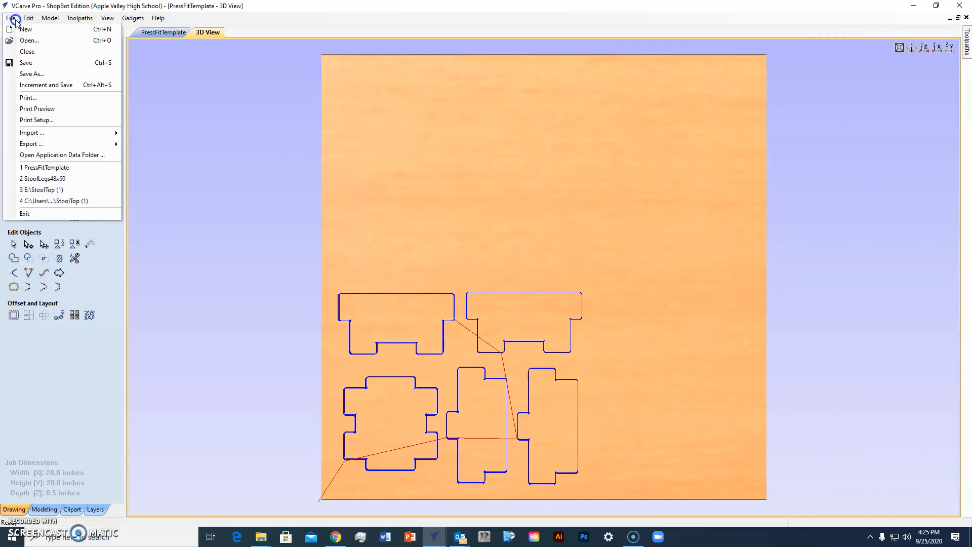
pyautogui.click(33, 74)
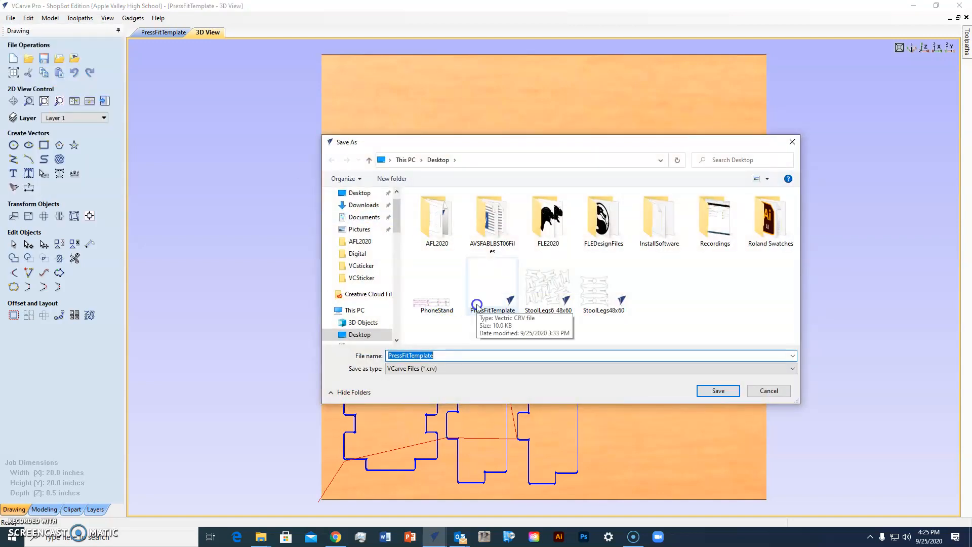
pyautogui.press('BackSpace')
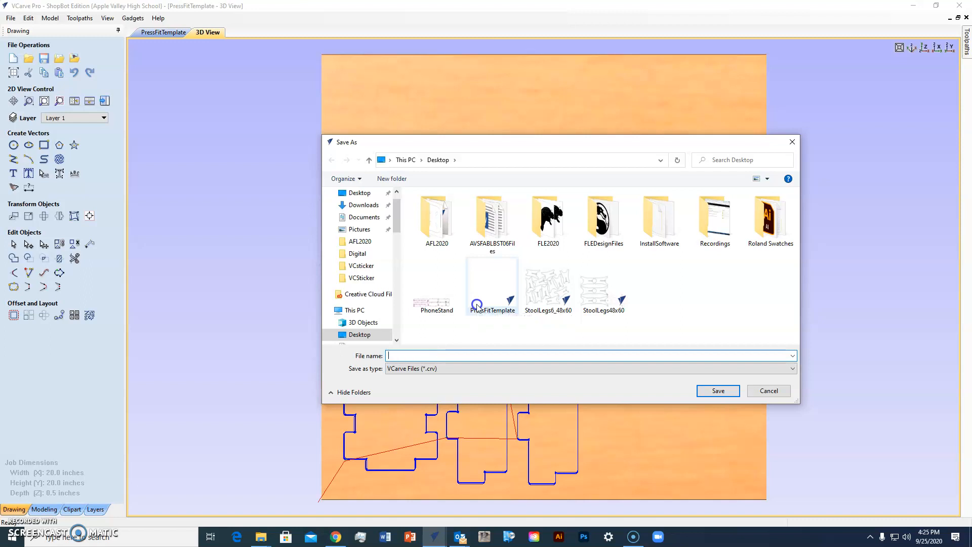
pyautogui.write('LeeC')
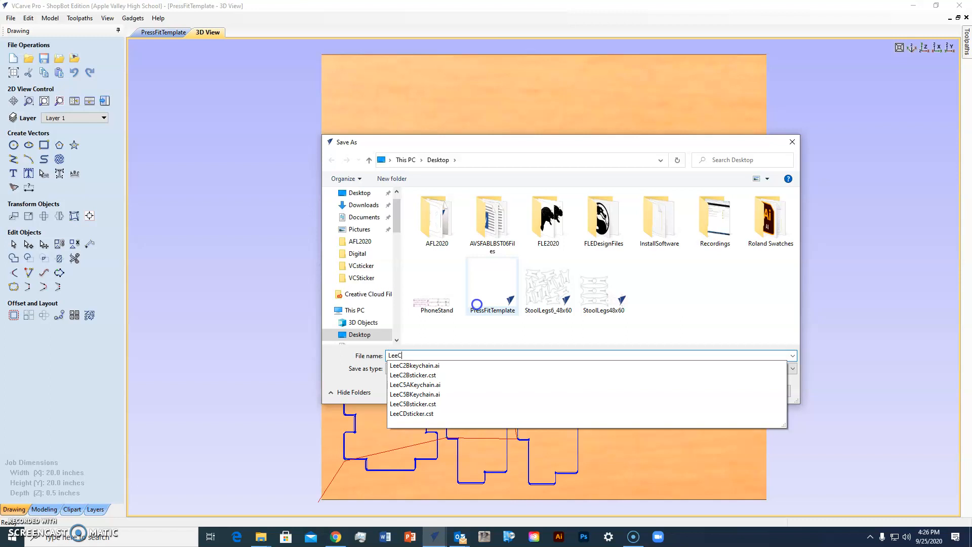
pyautogui.write('@A')
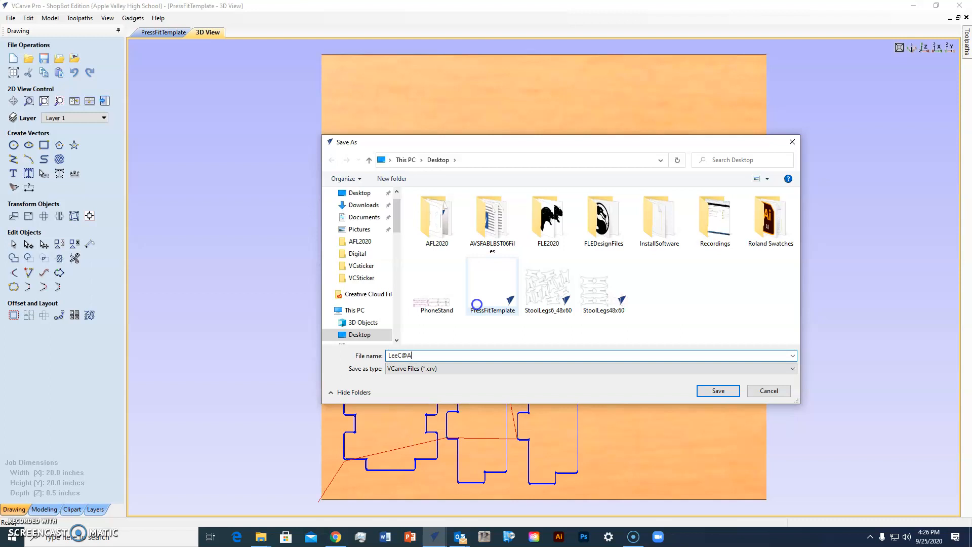
pyautogui.press('BackSpace')
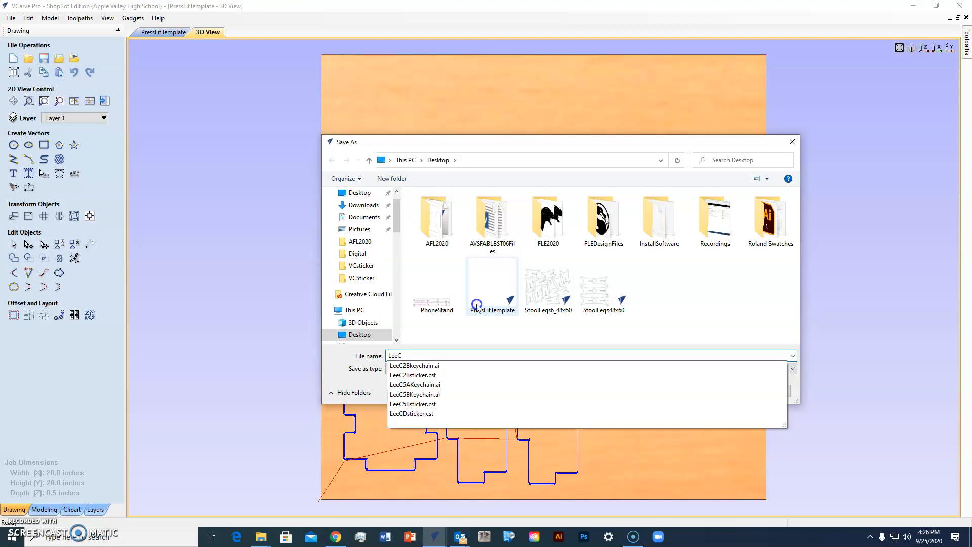
pyautogui.write('4APressfit')
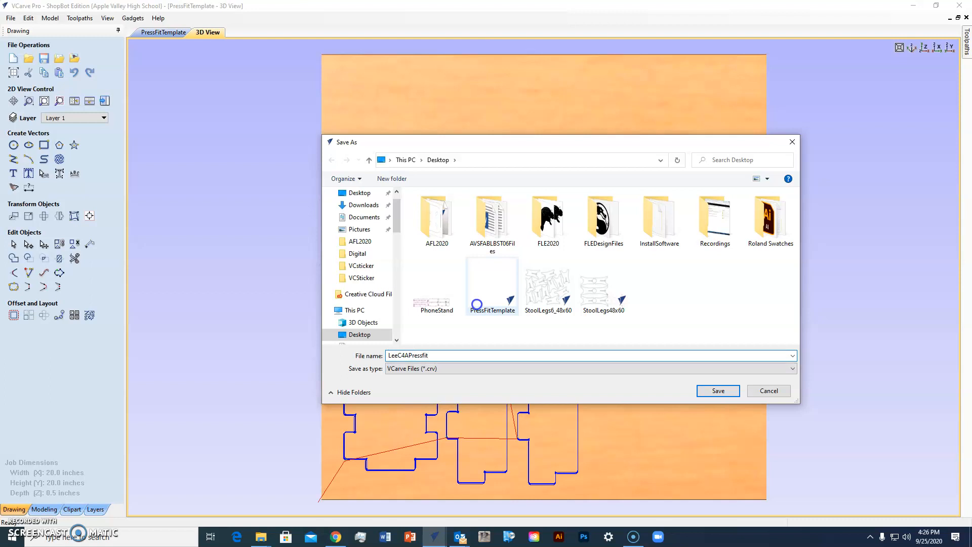
pyautogui.click(718, 391)
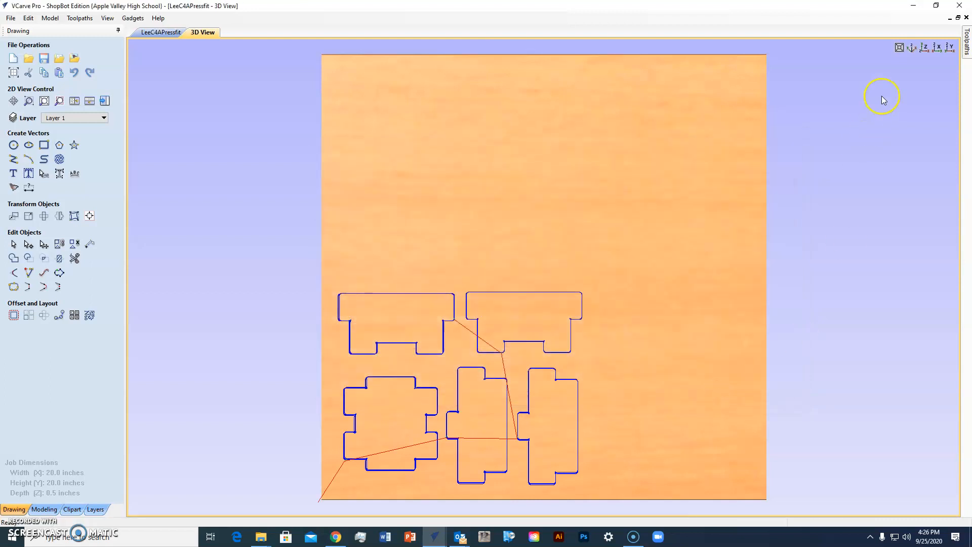
# - Check the estimated machining time of the profile toolpath in the toolpaths summary
pyautogui.click(966, 43)
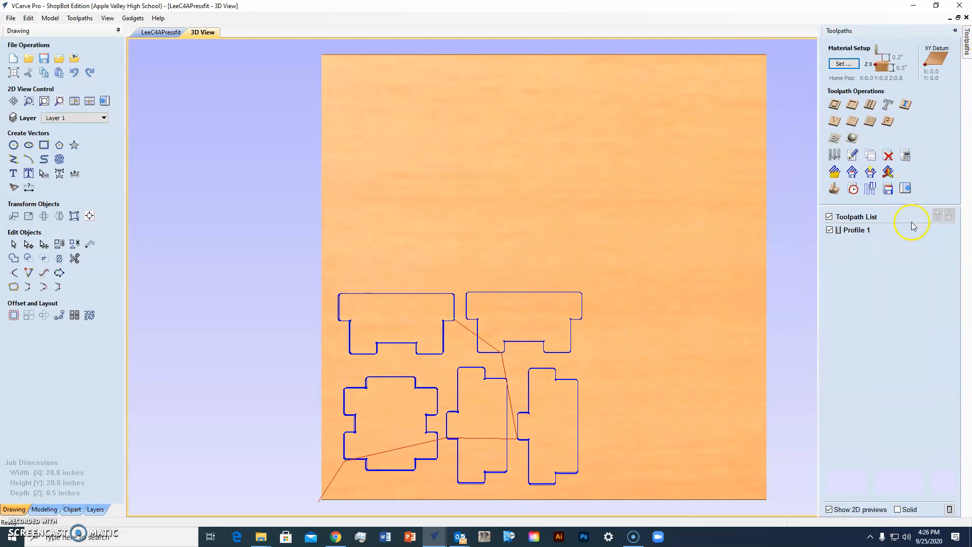
pyautogui.click(854, 189)
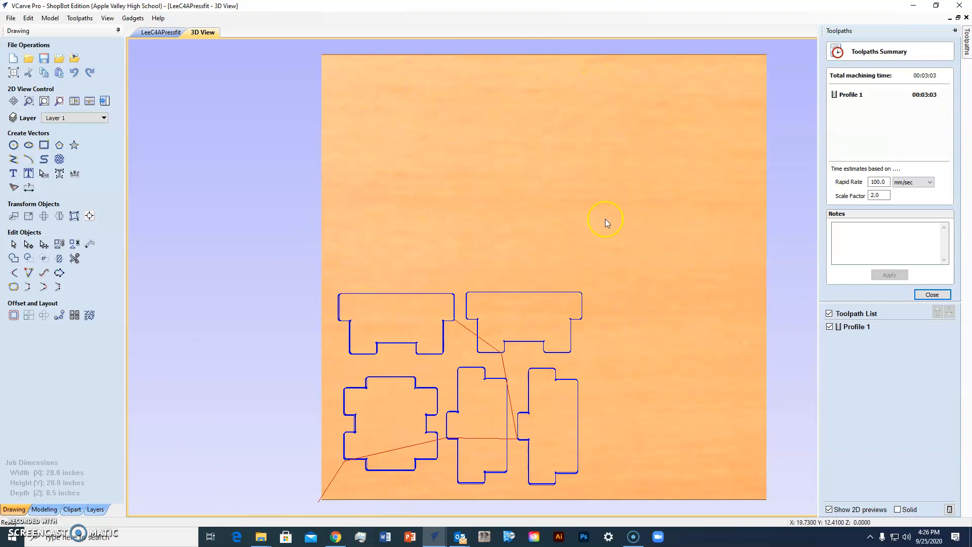
pyautogui.click(945, 295)
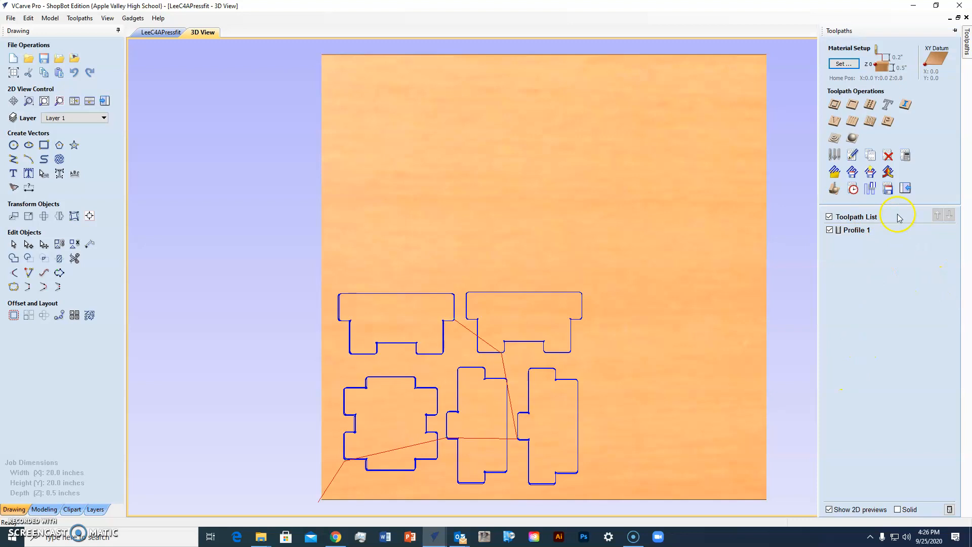
# - Save the profile toolpath to the Desktop as a Shopbot TC(Inch)(*.sbp) file, using the project's file name without its .crv extension
pyautogui.click(888, 189)
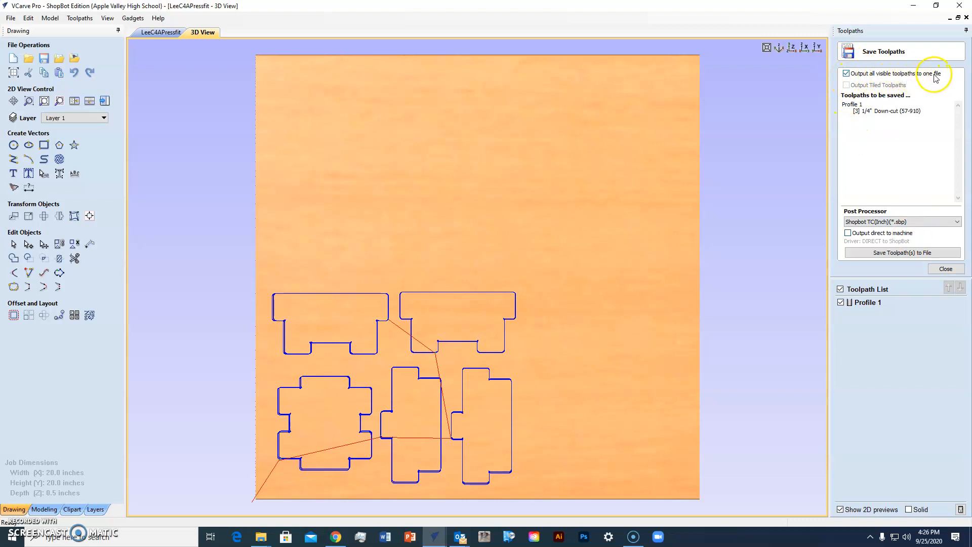
pyautogui.click(895, 254)
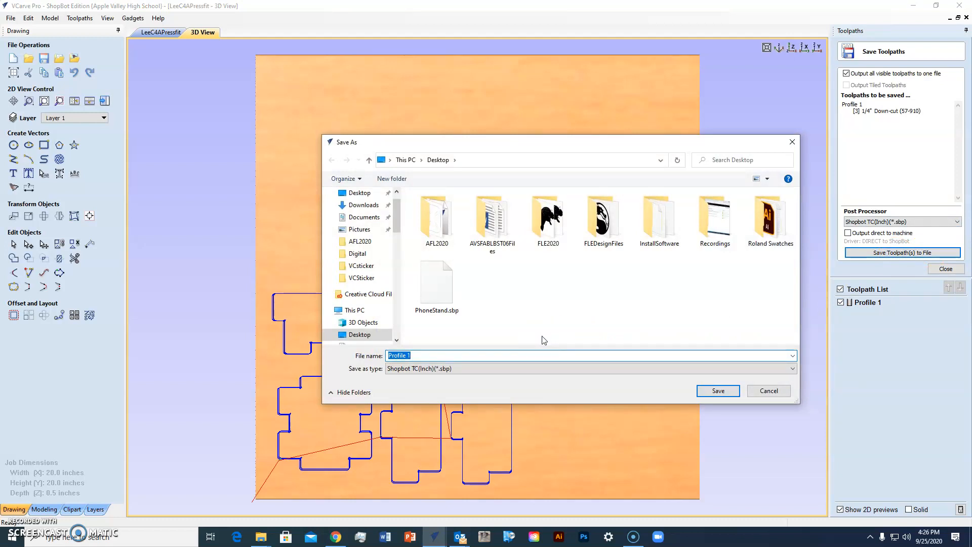
pyautogui.write('Lee')
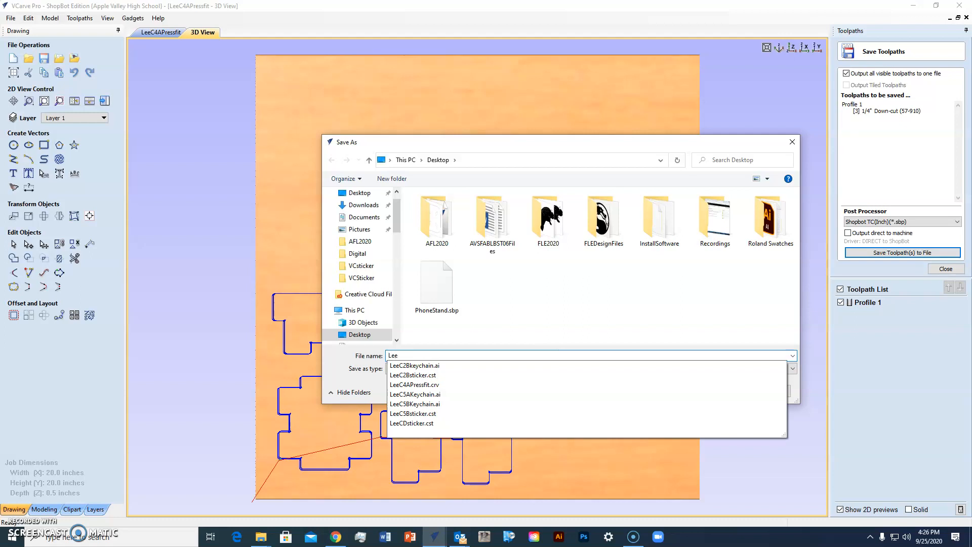
pyautogui.click(421, 385)
pyautogui.click(444, 355)
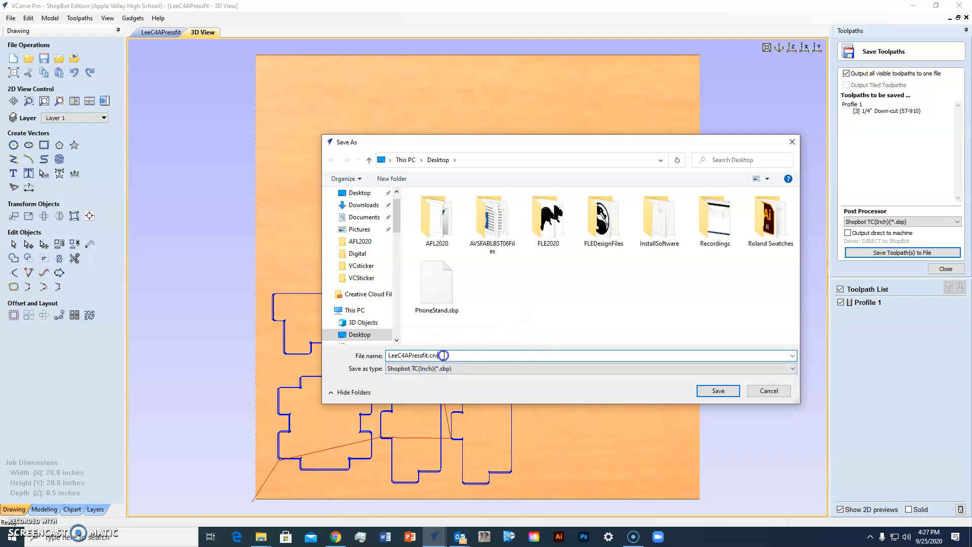
pyautogui.press('BackSpace')
pyautogui.press('BackSpace')
pyautogui.press('BackSpace')
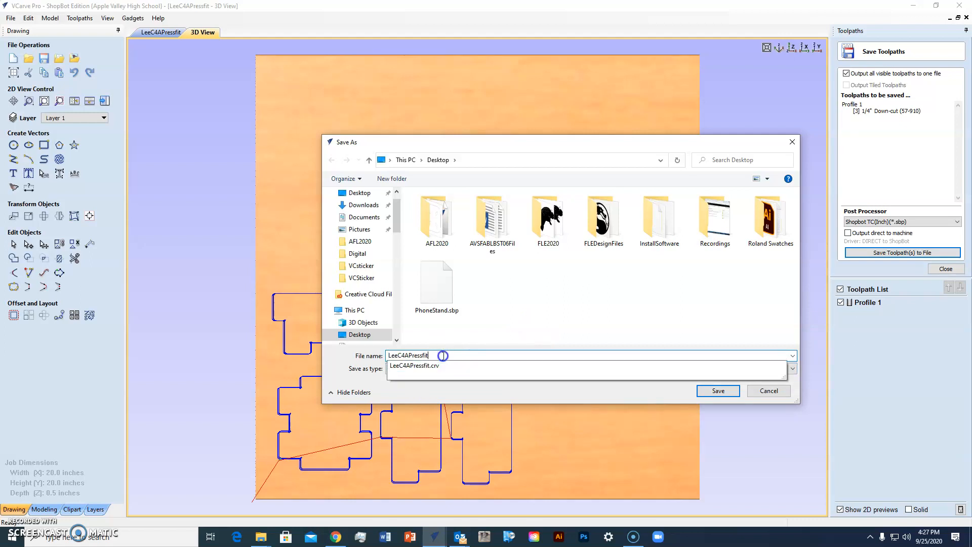
pyautogui.click(718, 389)
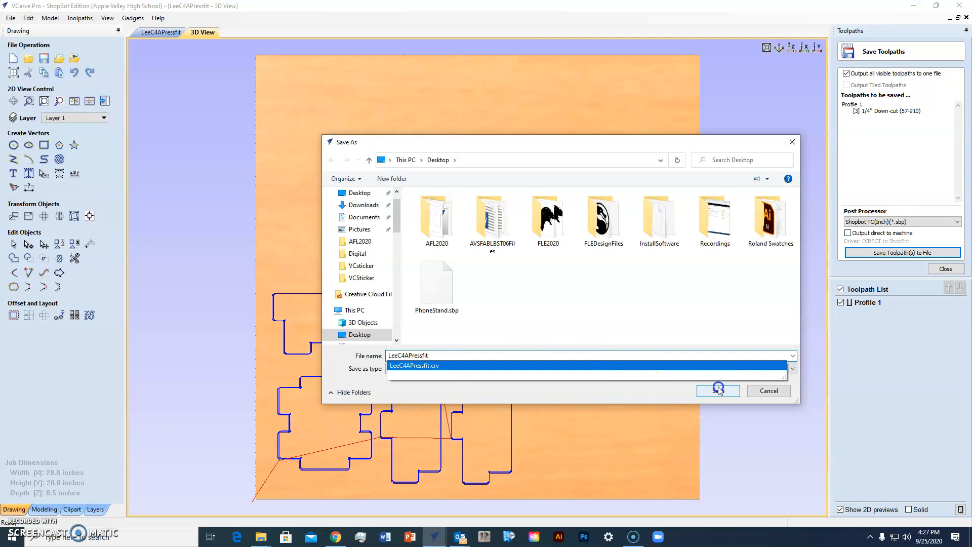
pyautogui.click(719, 389)
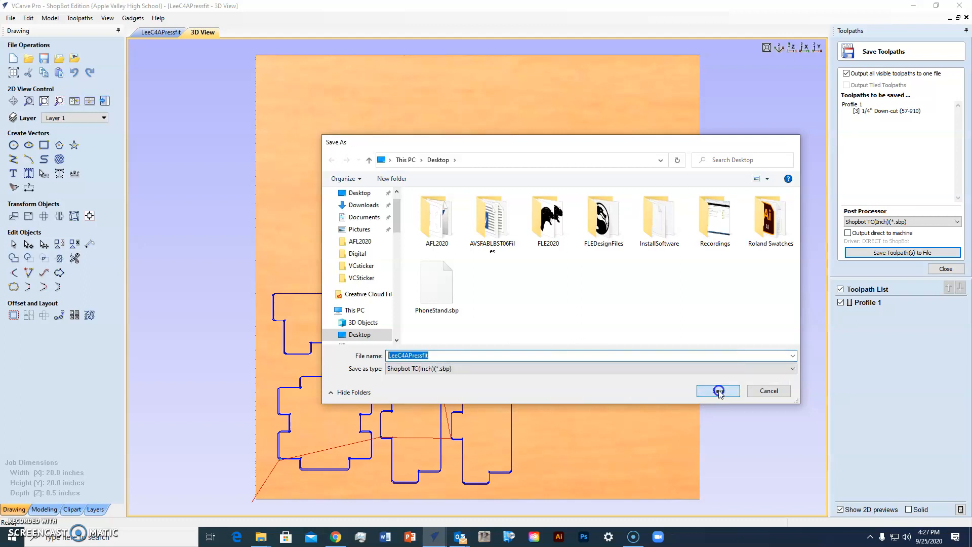